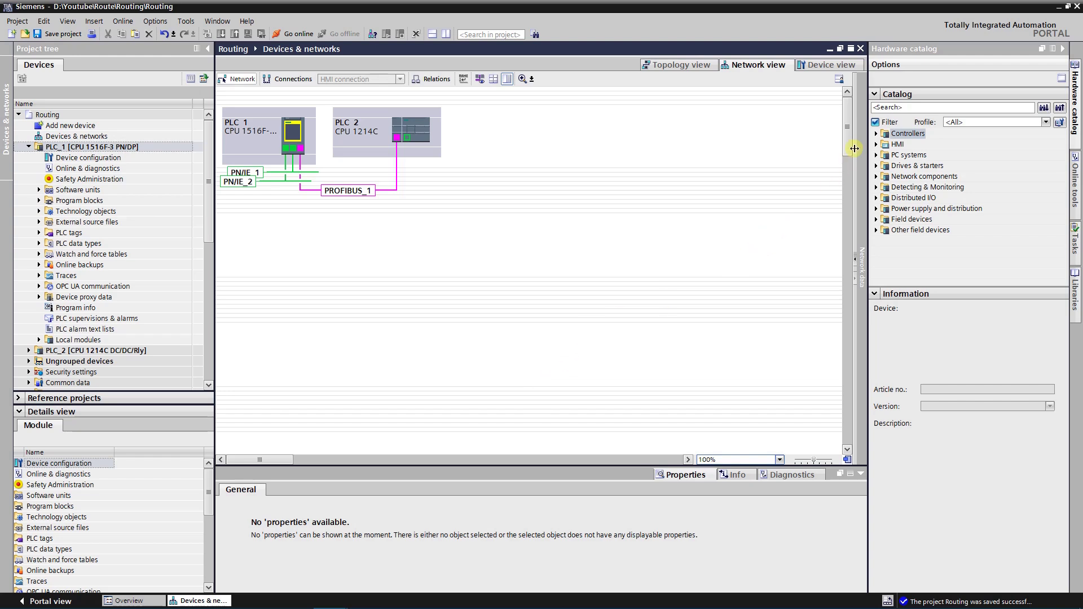
Expand Controllers > SIMATIC S7-1500 > CPU in the Hardware catalog
left_click(875, 134)
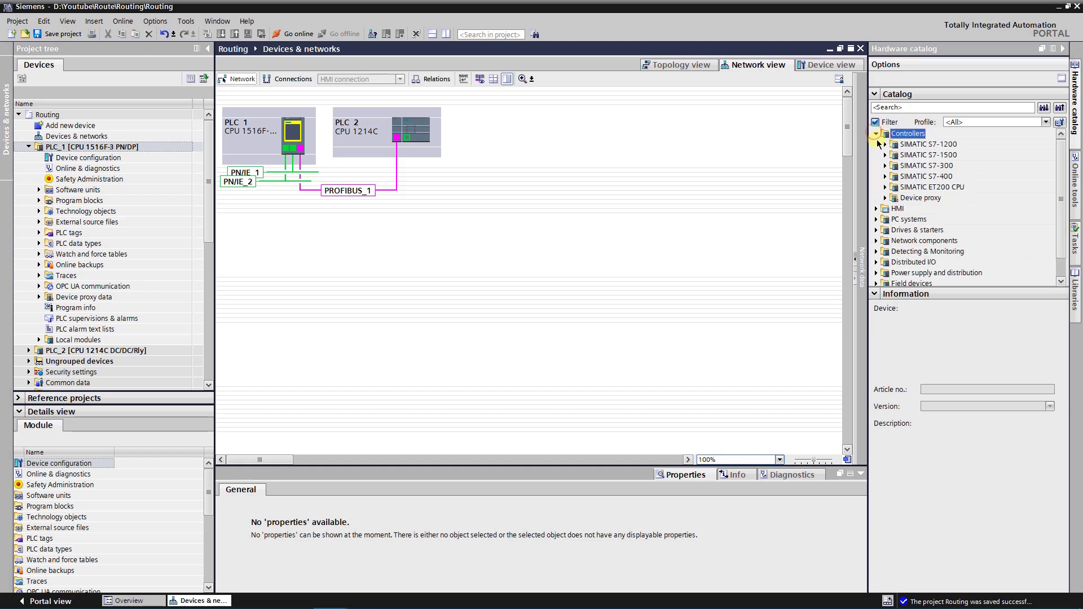
left_click(884, 155)
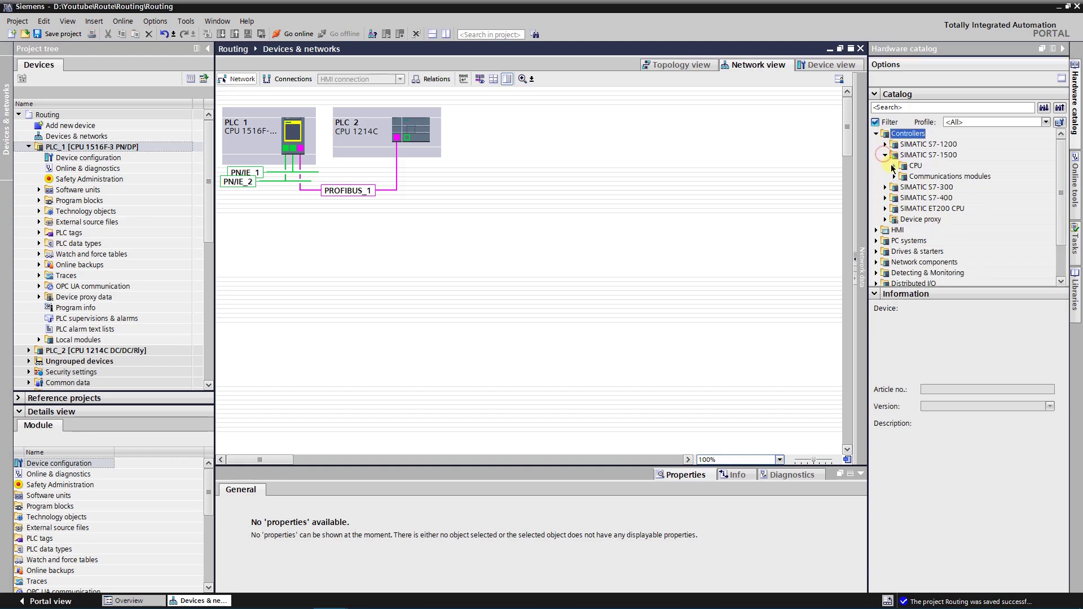
left_click(894, 167)
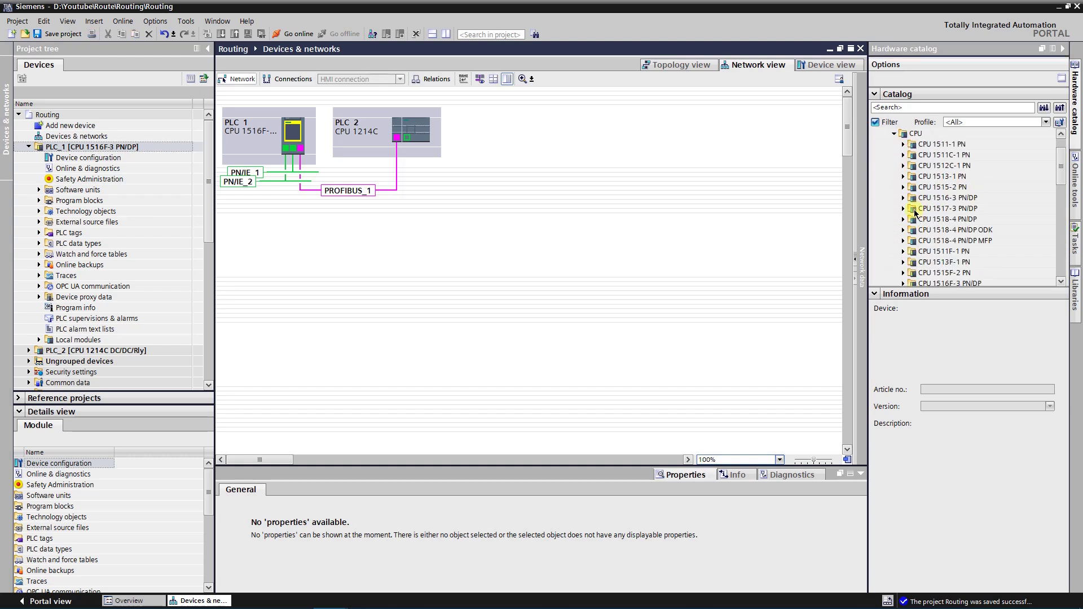
left_click(903, 198)
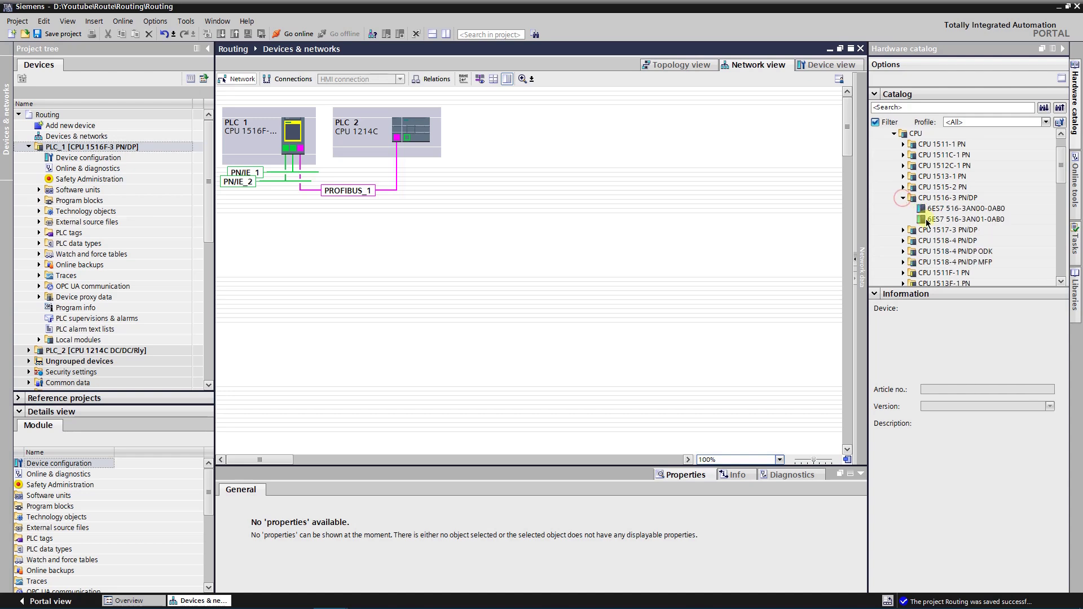
left_click(904, 198)
scroll(905, 204, "down", 2)
scroll(907, 192, "down", 2)
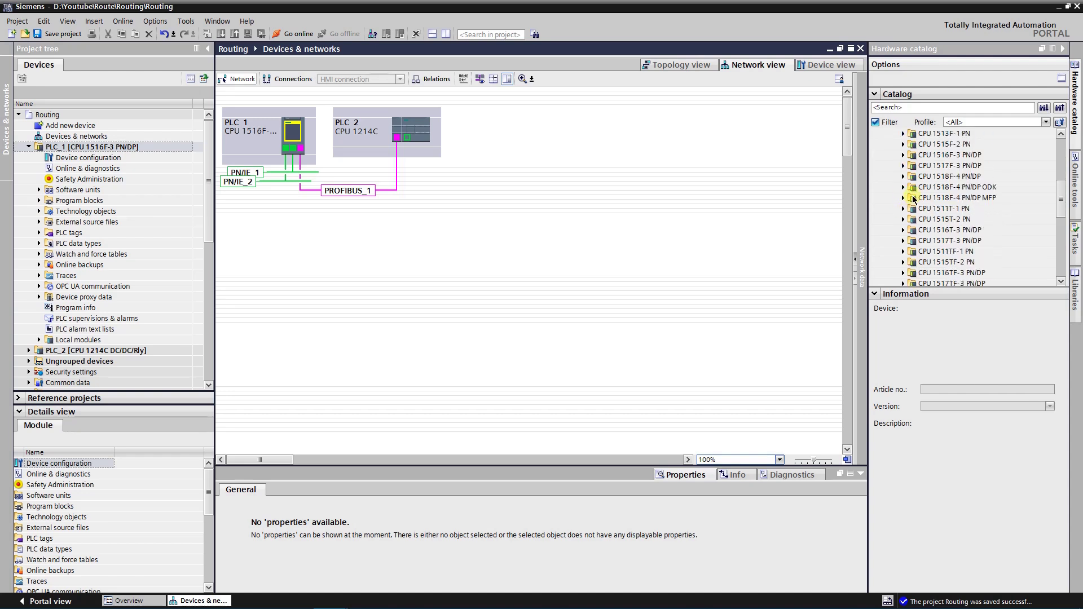
Select CPU 1516F-3 PN/DP 6ES7 516-3FN01-0AB0 and mark 'routing' in its description
left_click(903, 155)
left_click(930, 177)
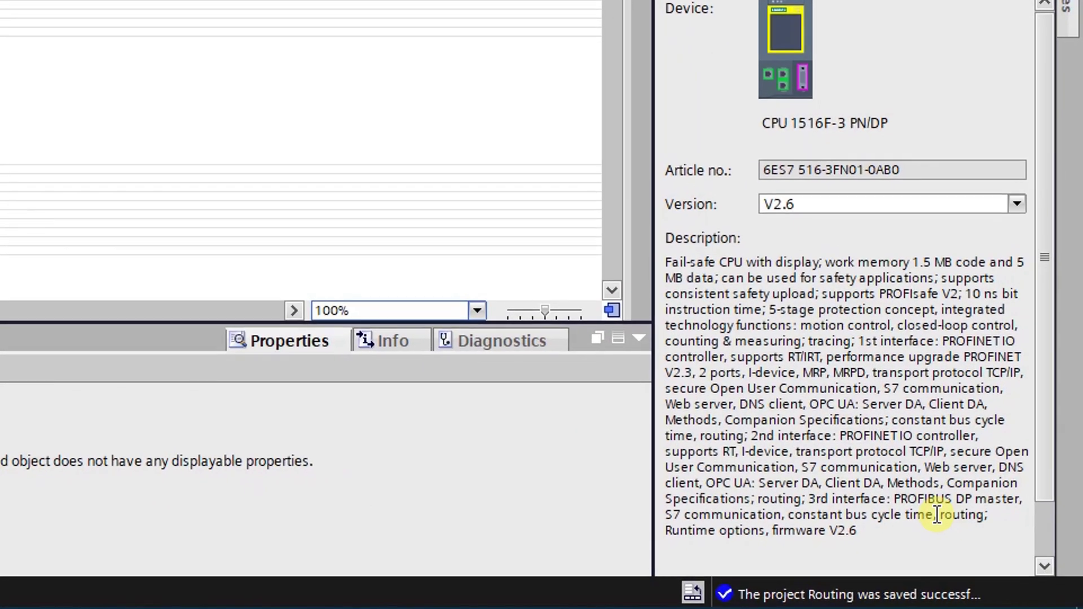
left_click_drag(991, 547, 1019, 546)
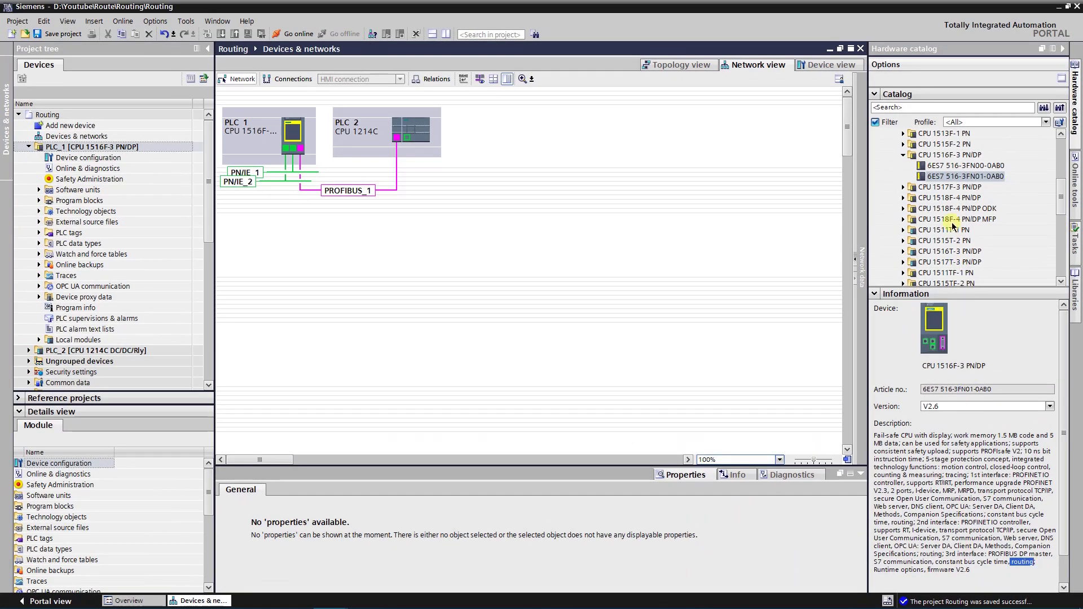
left_click(903, 155)
scroll(901, 169, "up", 5)
Collapse the CPU, SIMATIC S7-1500 and Controllers folders in the Hardware catalog
left_click(895, 165)
left_click(885, 155)
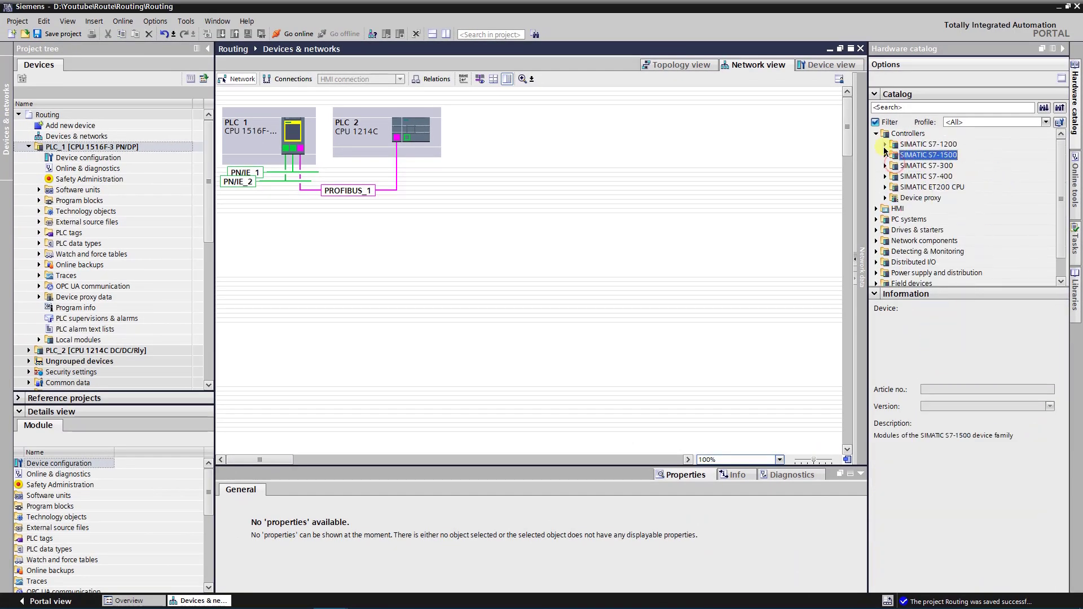
left_click(878, 133)
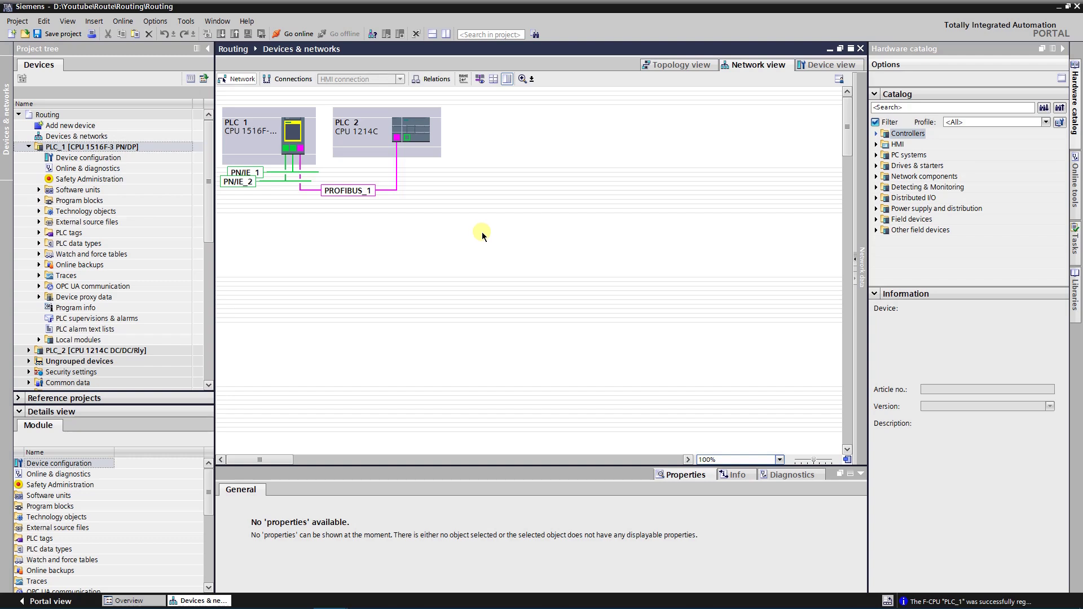
Go online with PLC_1 through subnet PN/IE_2 after searching for the device
left_click(123, 21)
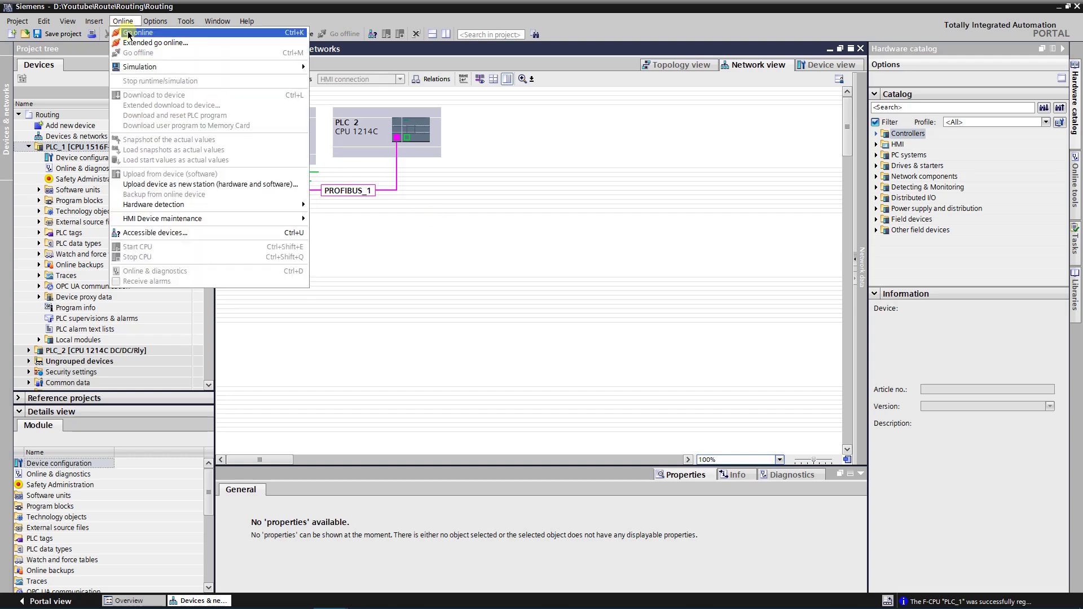
left_click(129, 35)
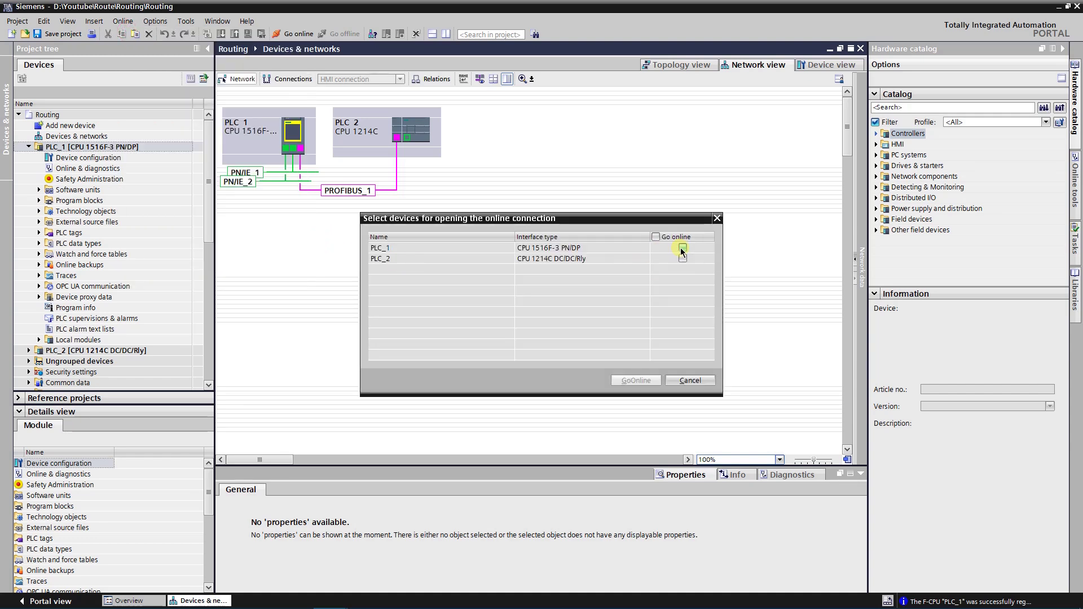
left_click(625, 380)
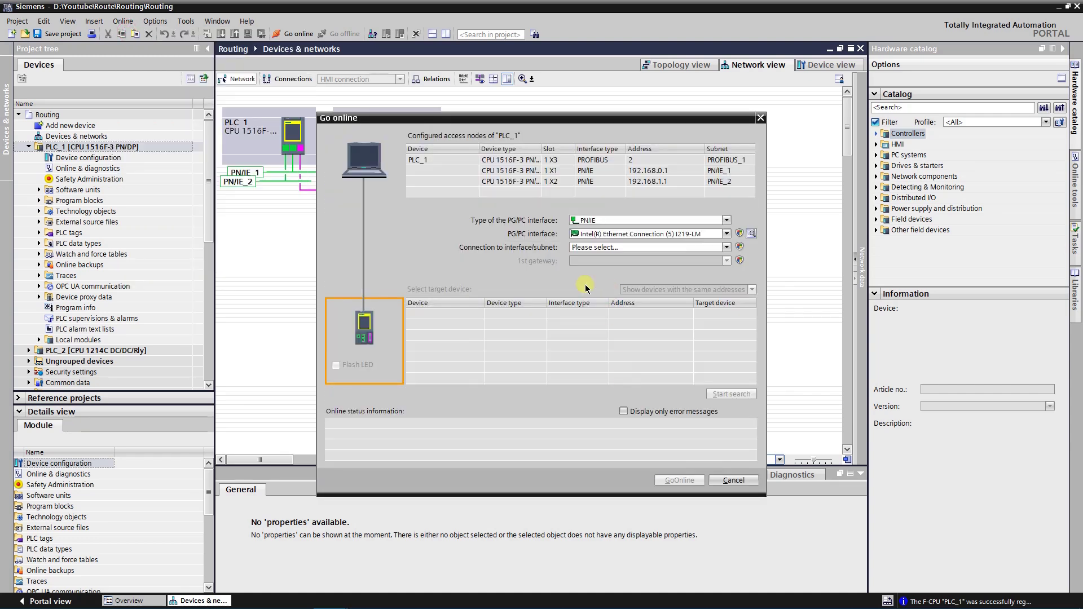
left_click(618, 251)
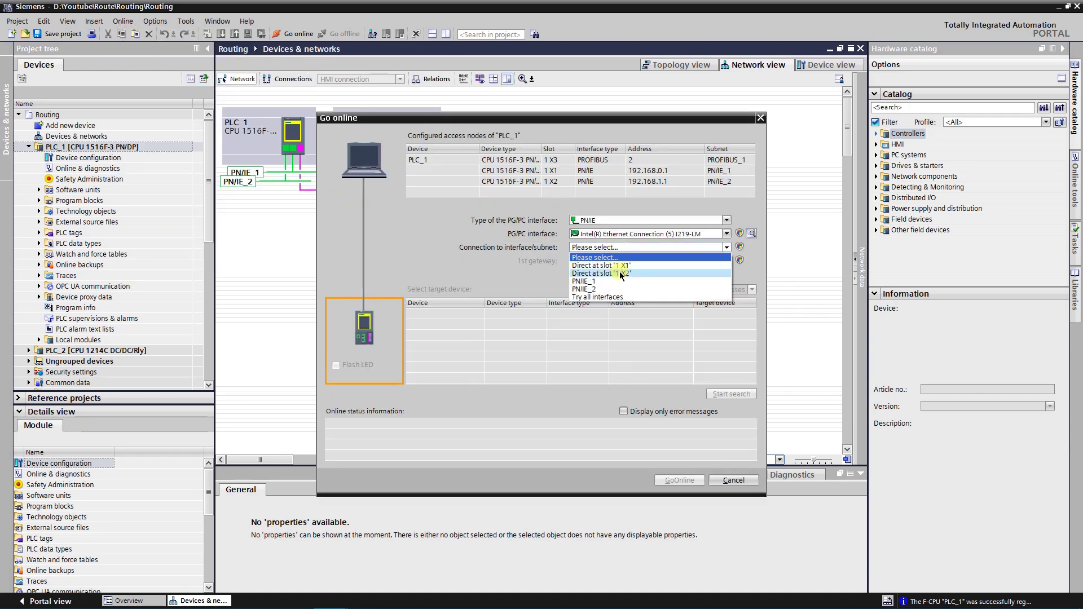
left_click(599, 290)
left_click(731, 394)
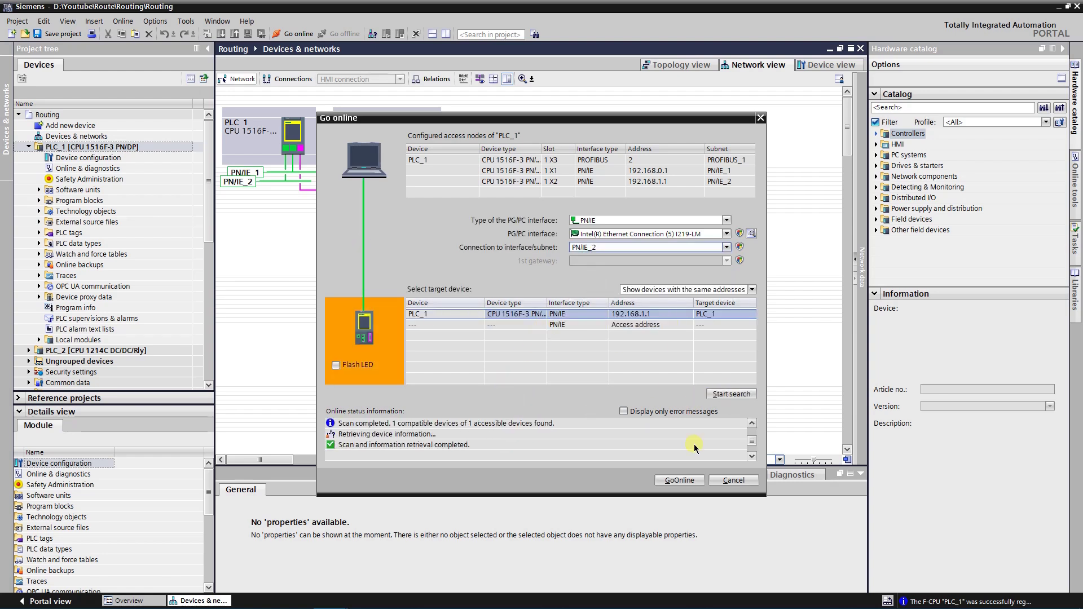
left_click(682, 481)
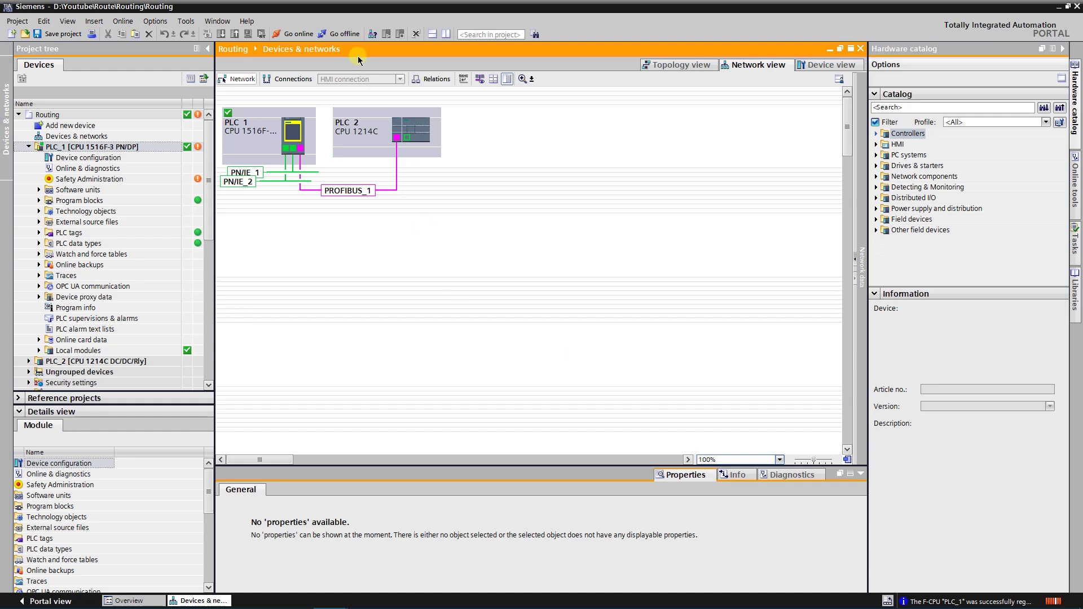
Take PLC_1 offline again
left_click(343, 34)
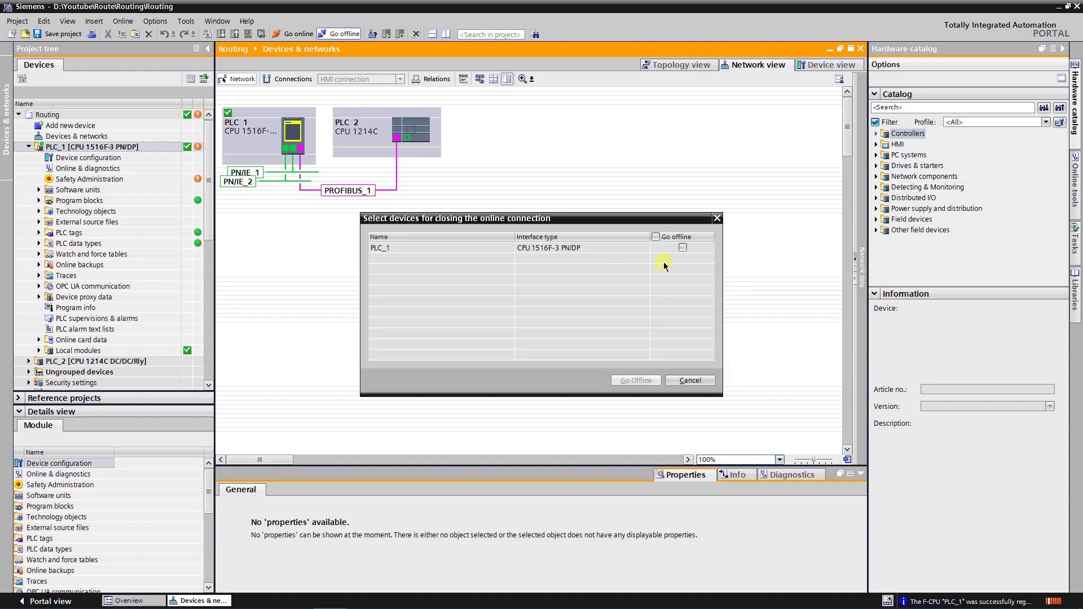
left_click(682, 247)
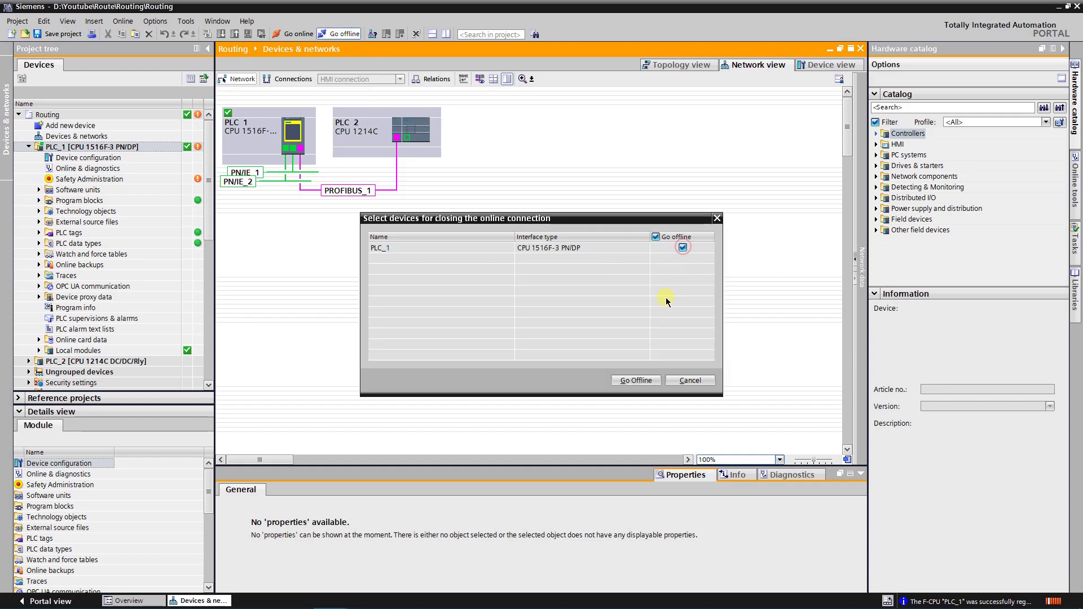
left_click(643, 380)
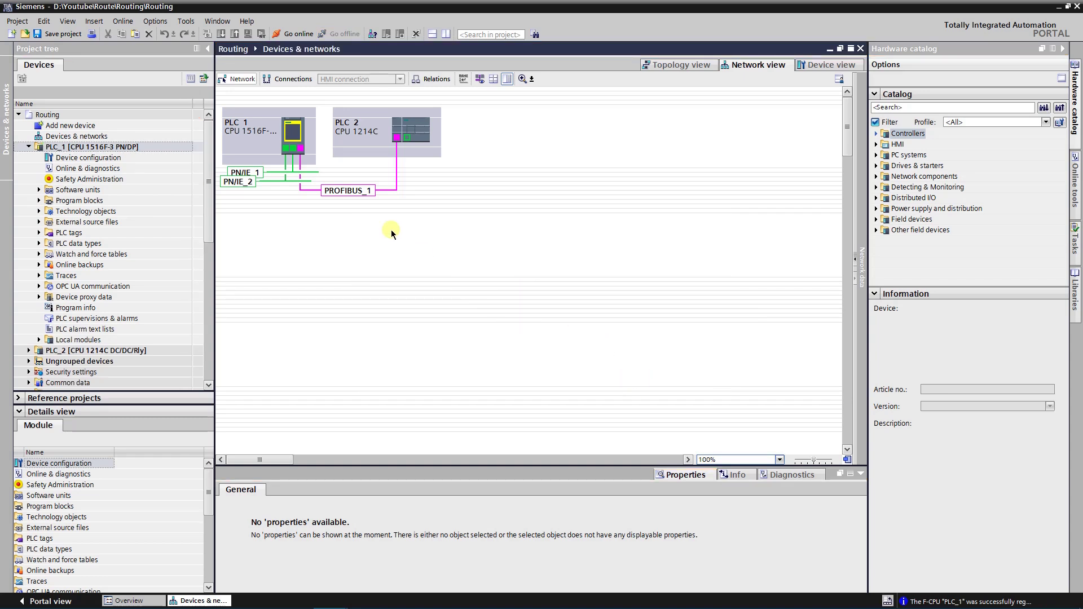
Open Go online for PLC_2's CPU with PN/IE_2 as the connection subnet
left_click(420, 128)
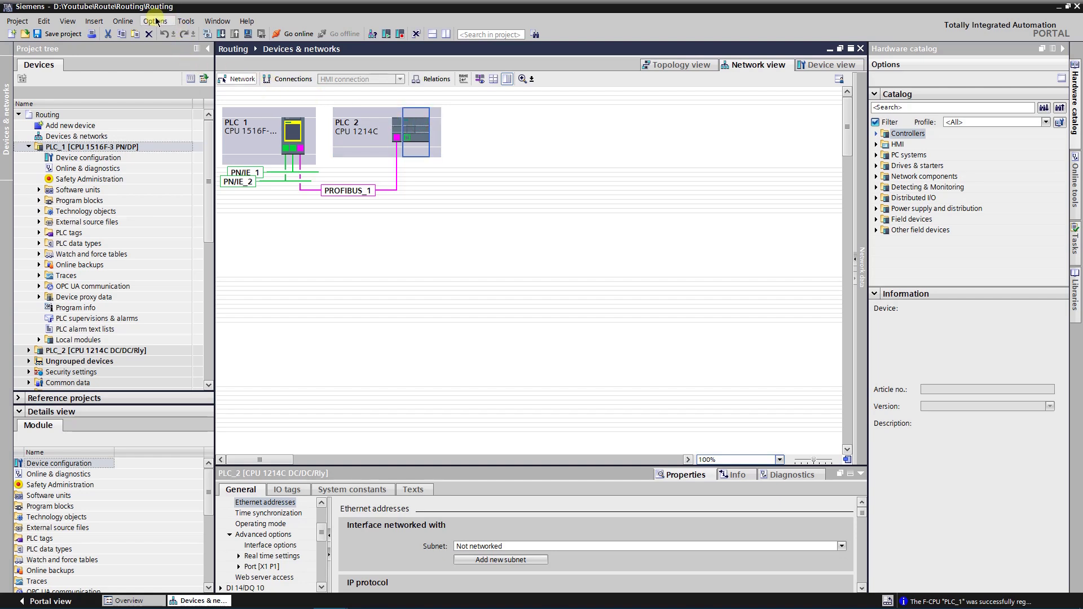
left_click(123, 21)
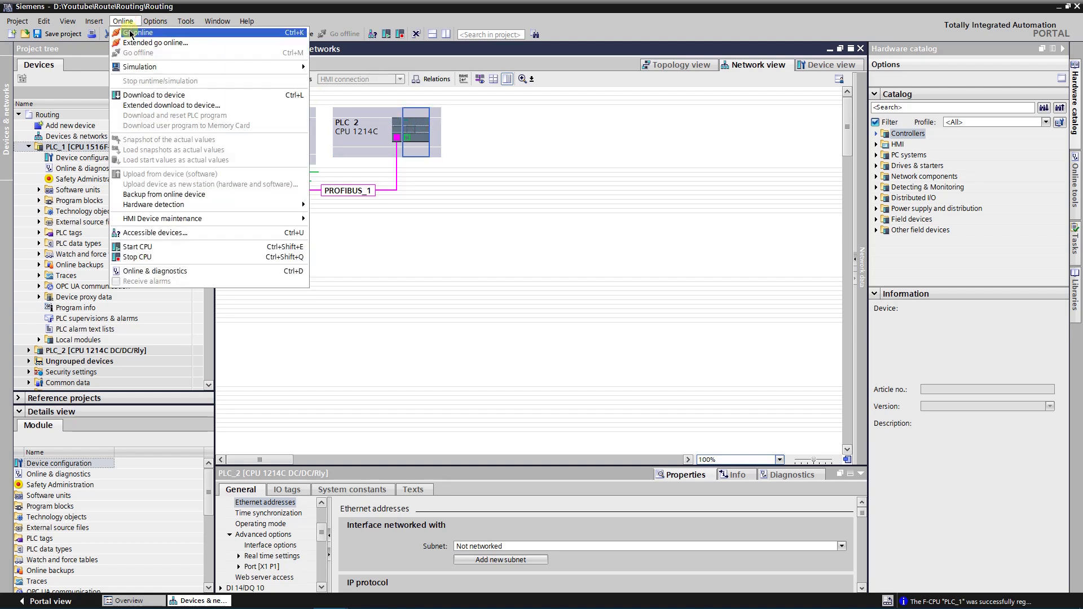
left_click(131, 33)
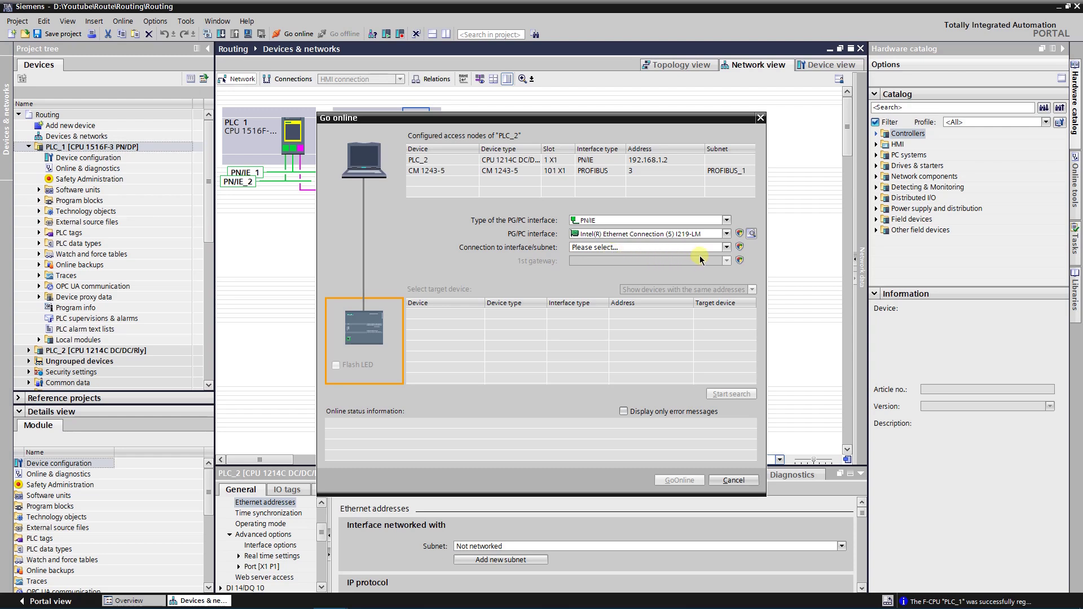
left_click(726, 248)
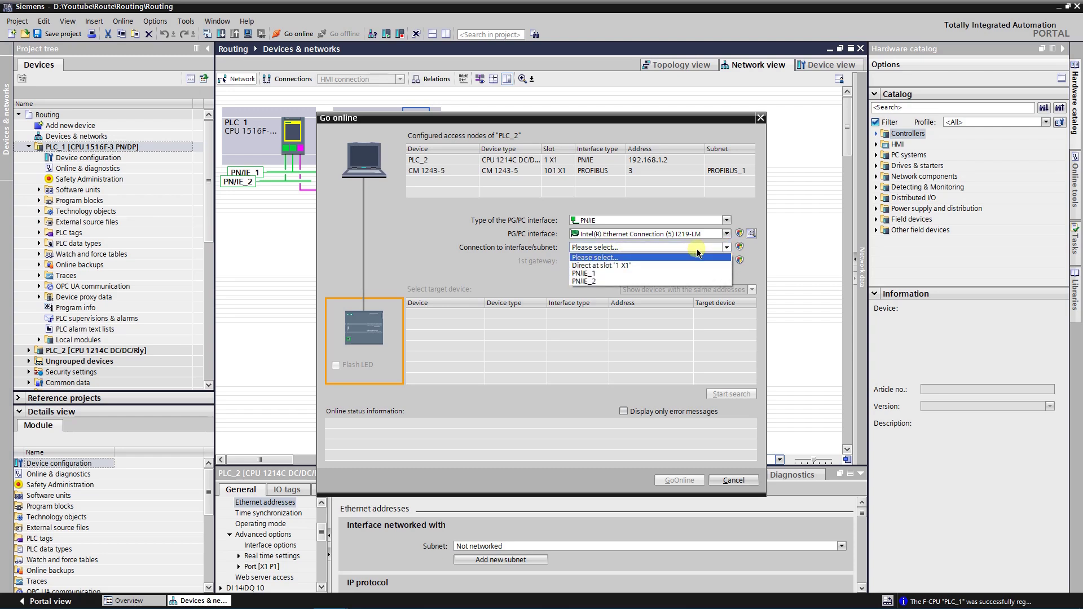
left_click(599, 281)
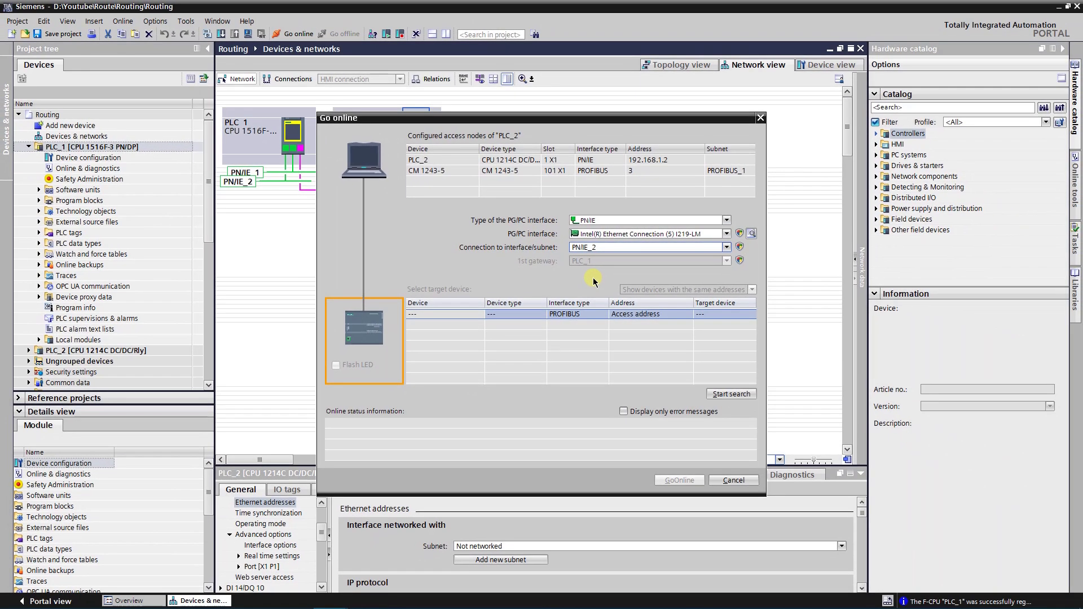
Search for PLC_2 through the PLC_1 gateway and go online with it
left_click(728, 395)
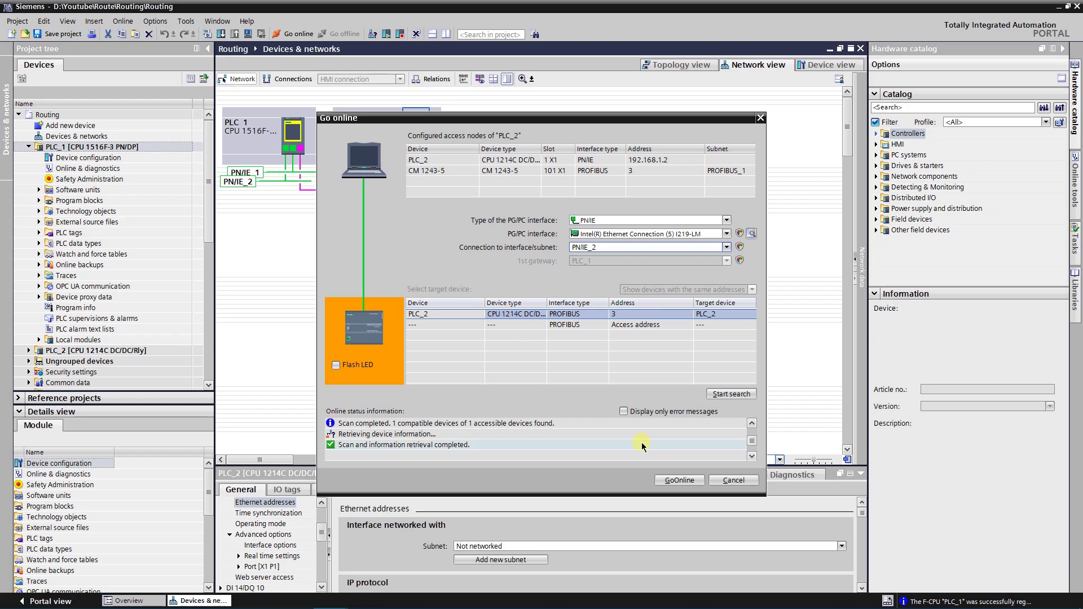
left_click(679, 481)
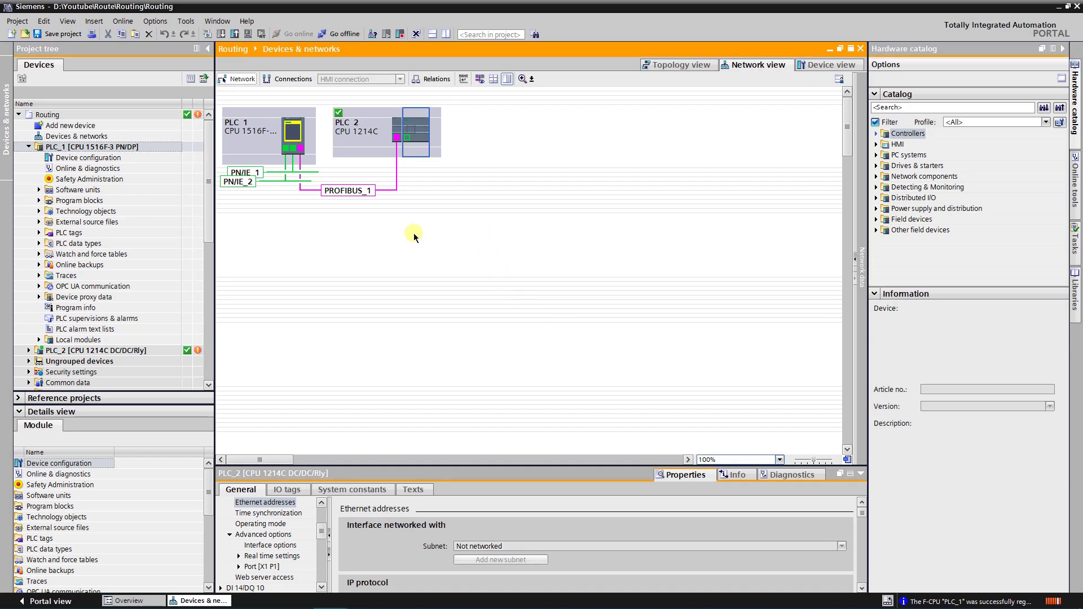
scroll(204, 213, "down", 4)
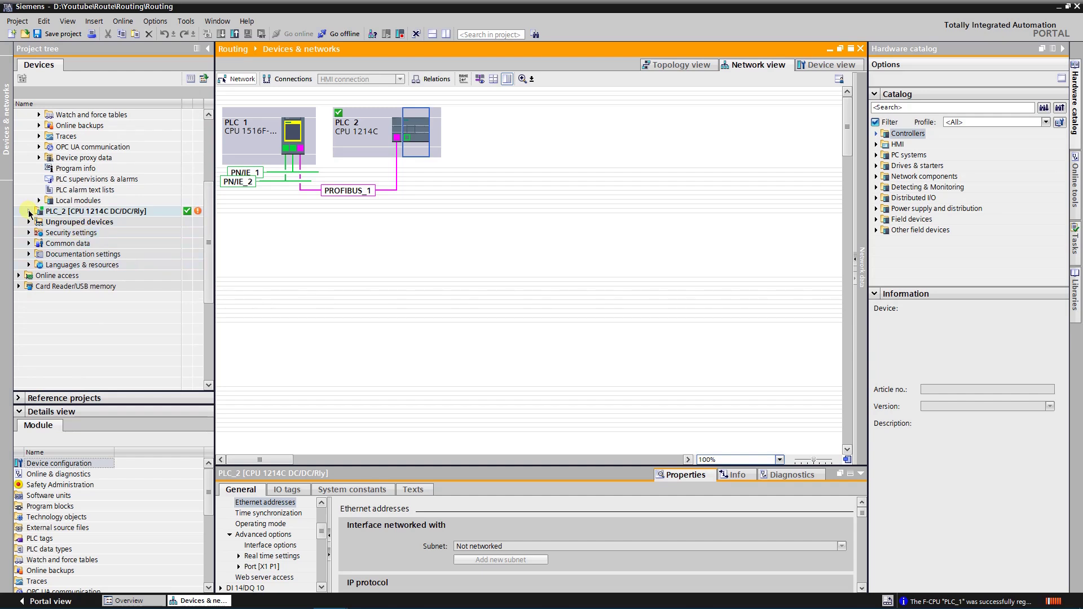
left_click(28, 211)
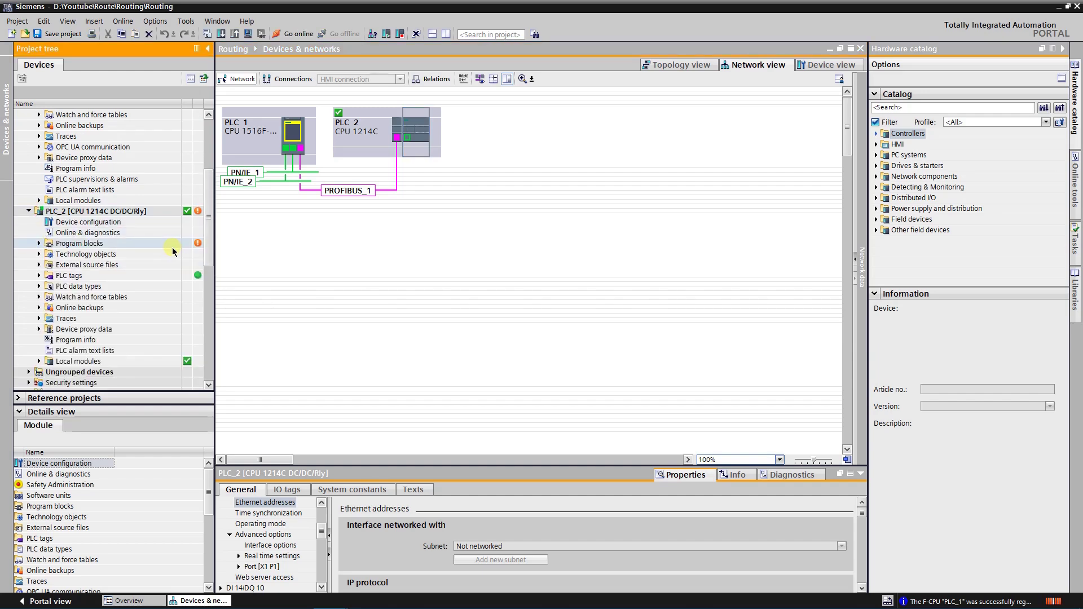
left_click(137, 243)
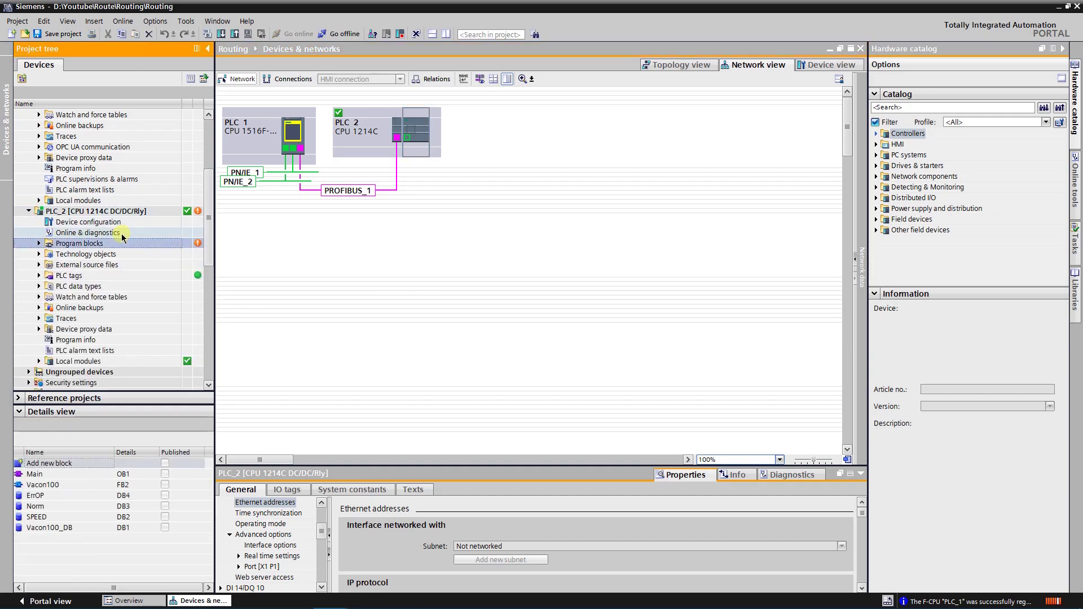
left_click(39, 244)
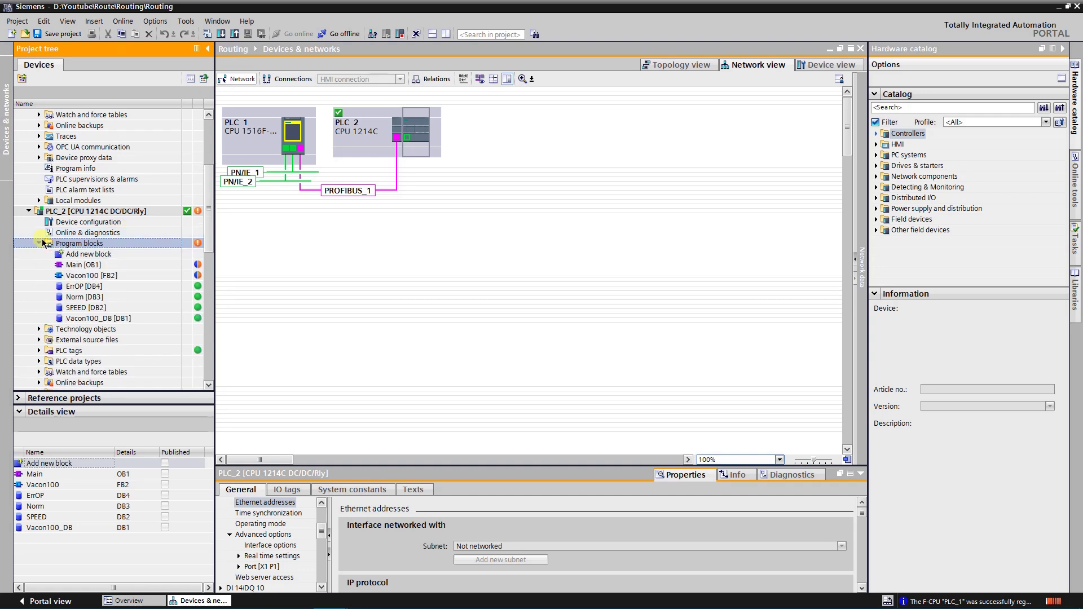
left_click(85, 222)
scroll(99, 245, "down", 1)
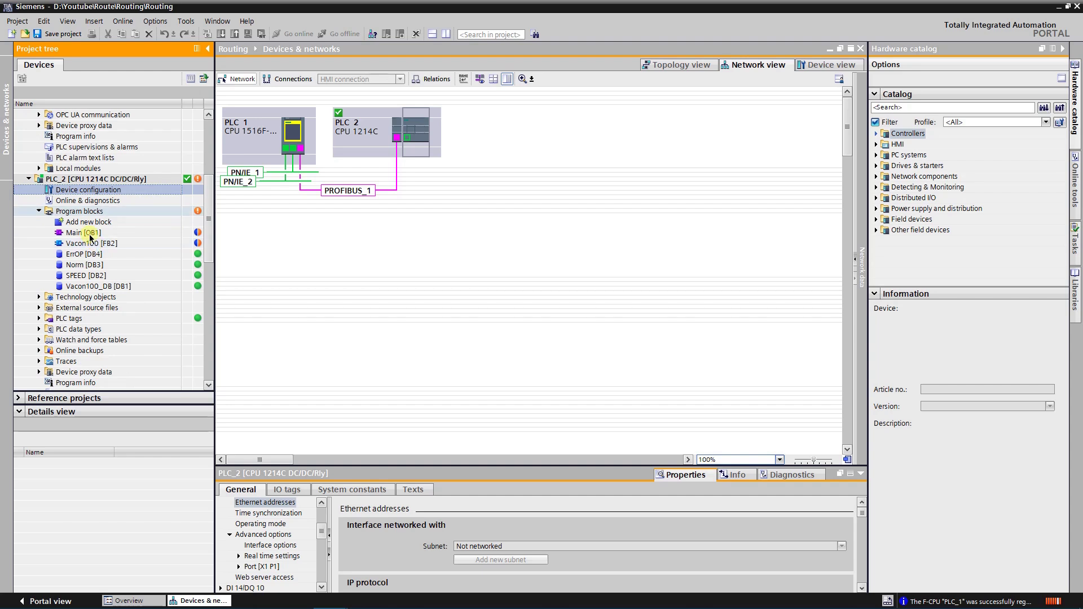
left_click(29, 179)
Go offline from the Routing project and maximize the RoutinS7_1214 project window
scroll(113, 212, "up", 2)
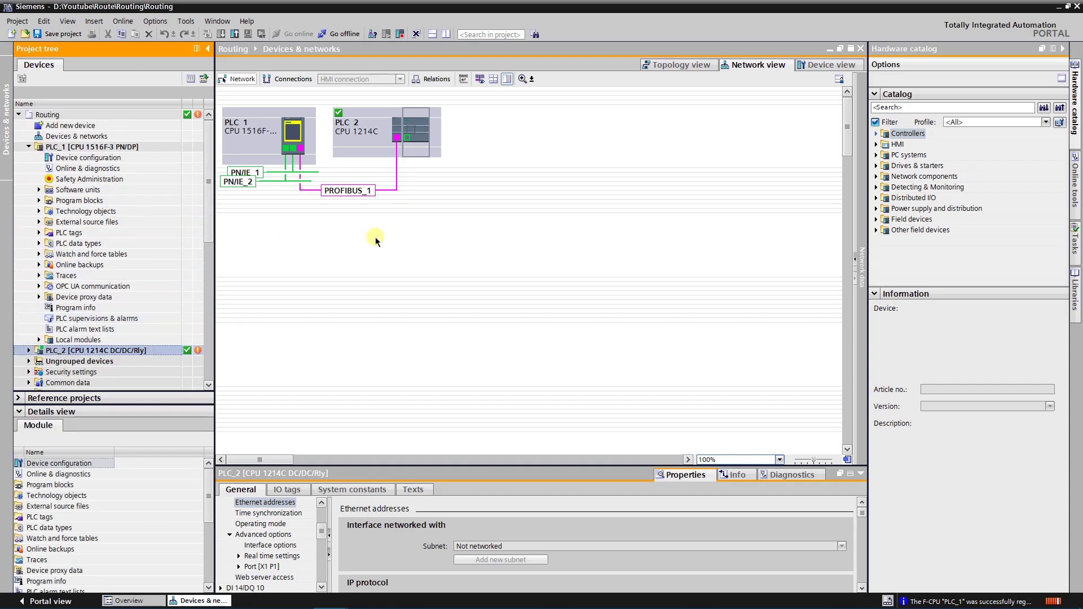
left_click(345, 34)
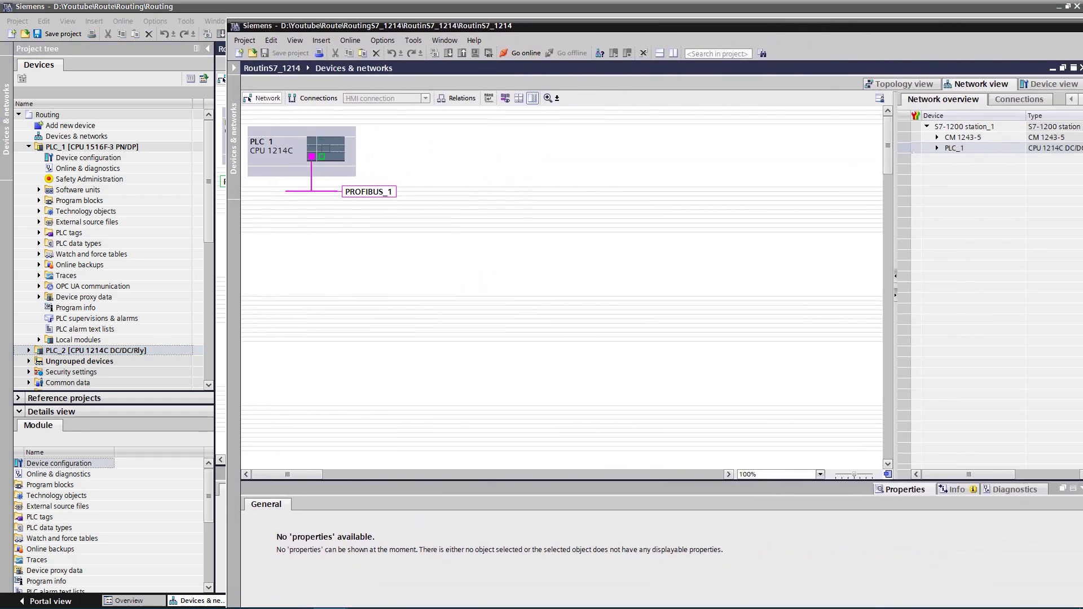
double_click(960, 26)
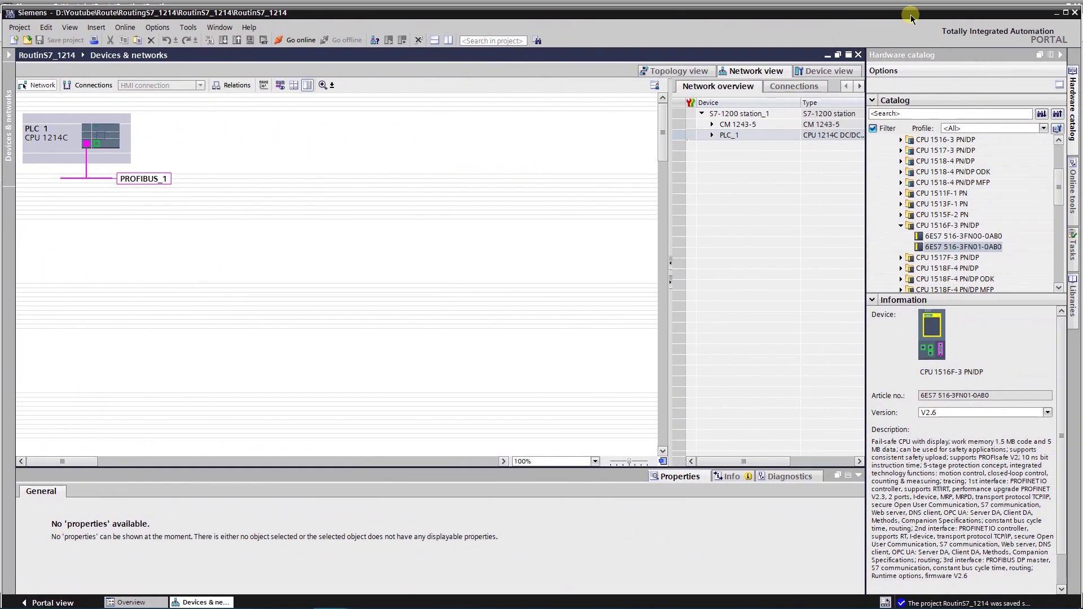
double_click(696, 16)
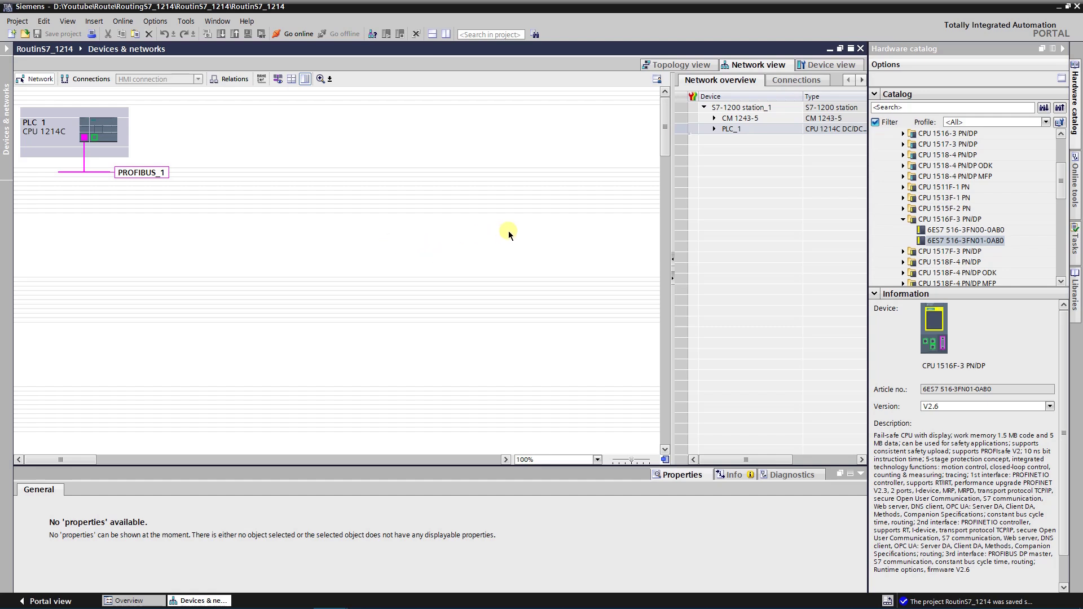
Add 6ES7 516-3FN01-0AB0 as PLC_2 on new subnet PN/IE_1, save, and connect its DP port to PROFIBUS_1
left_click(941, 243)
left_click_drag(941, 242, 272, 136)
left_click(291, 142)
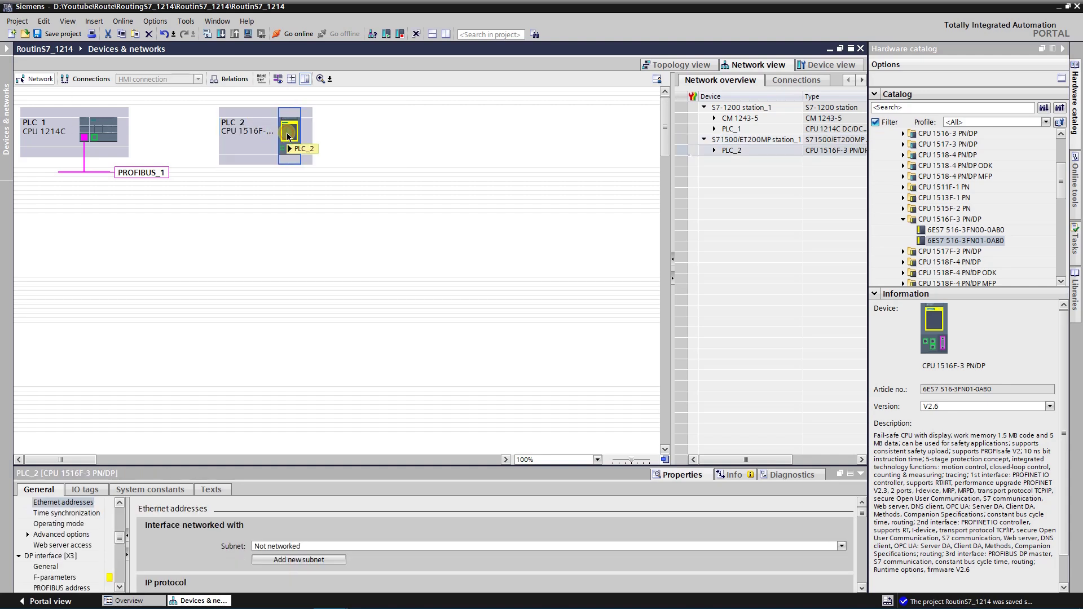
left_click(80, 509)
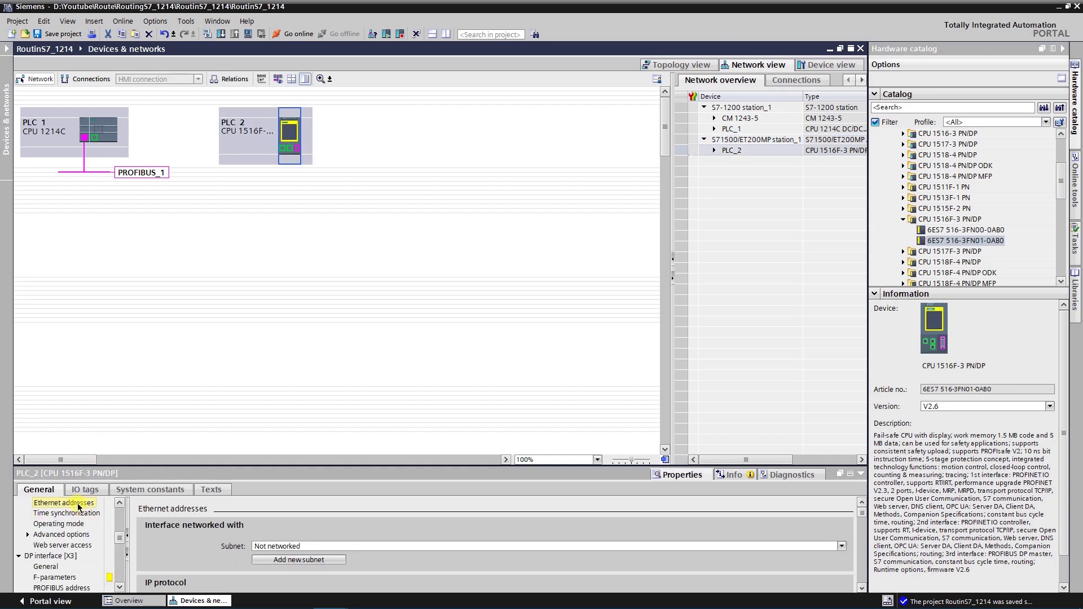
left_click(862, 588)
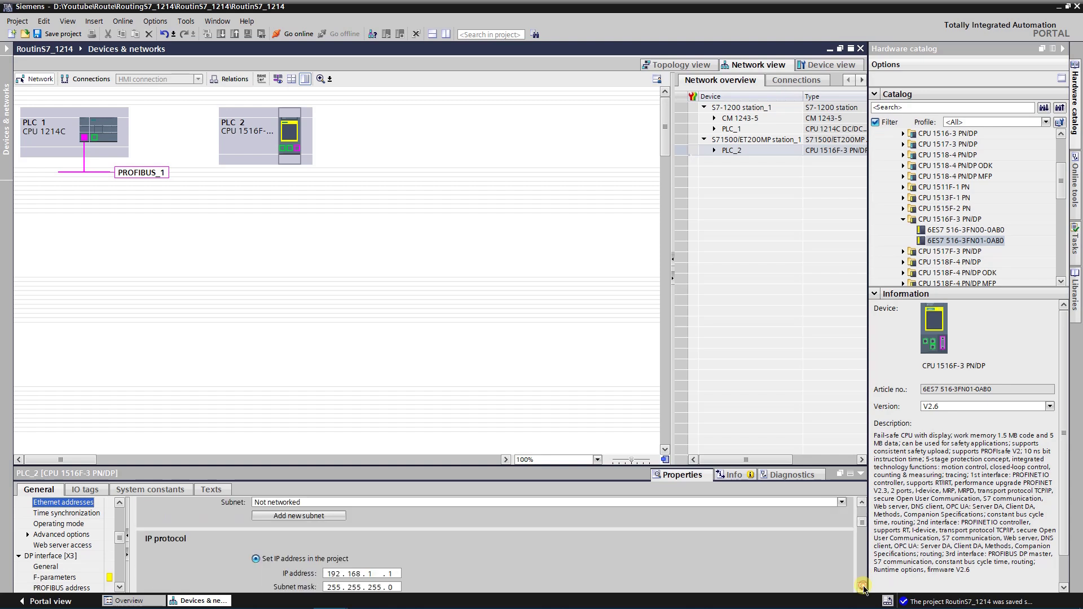
left_click(325, 516)
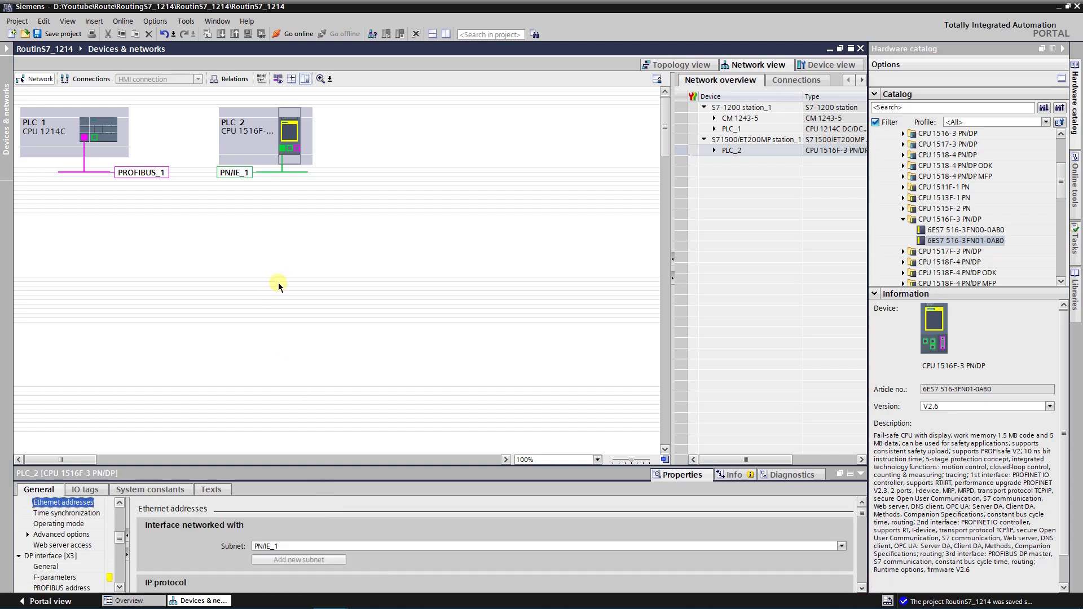
left_click(63, 34)
left_click_drag(297, 147, 86, 140)
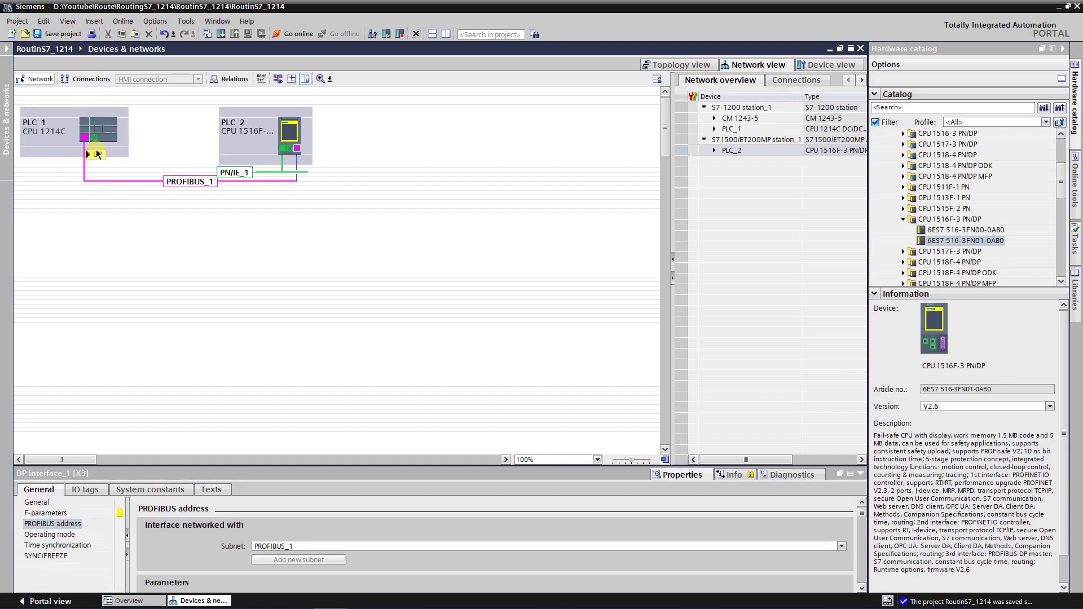
Compile PLC_2 and PLC_1, then save the RoutinS7_1214 project
left_click(290, 136)
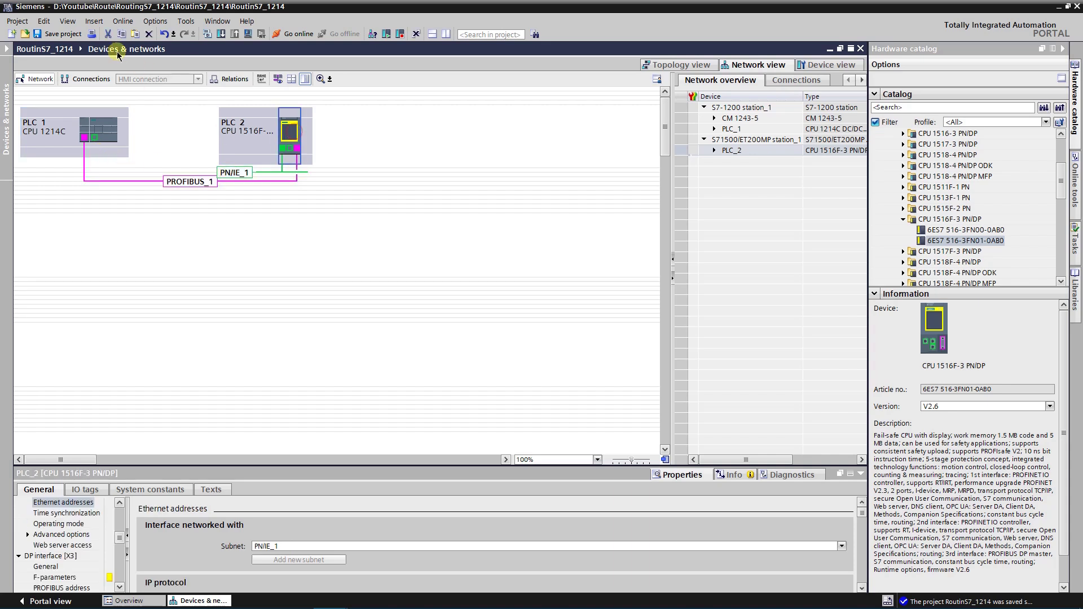
left_click(207, 34)
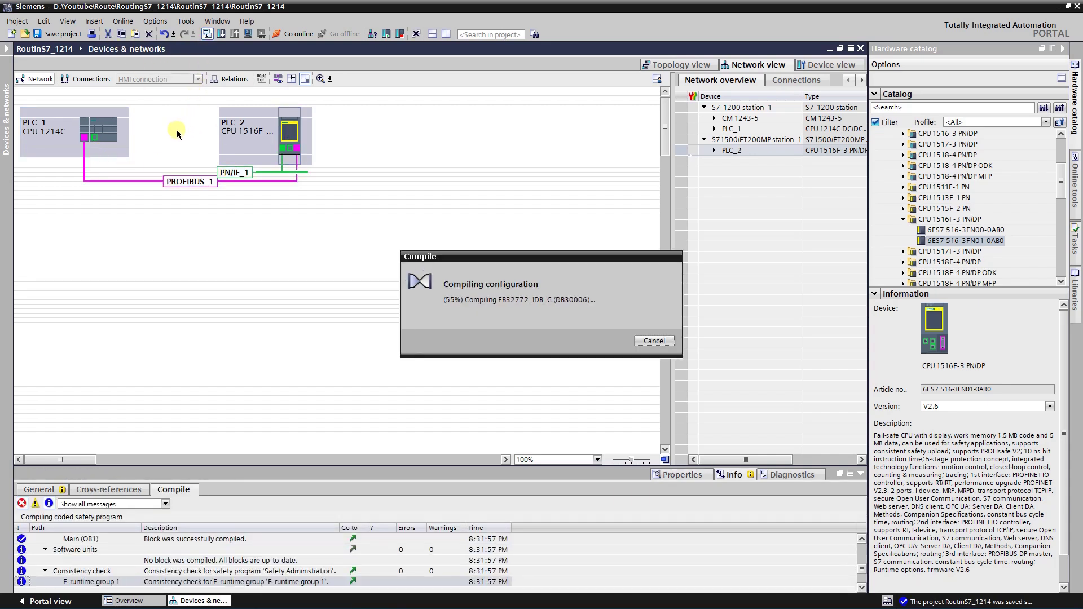
left_click(104, 131)
left_click(207, 34)
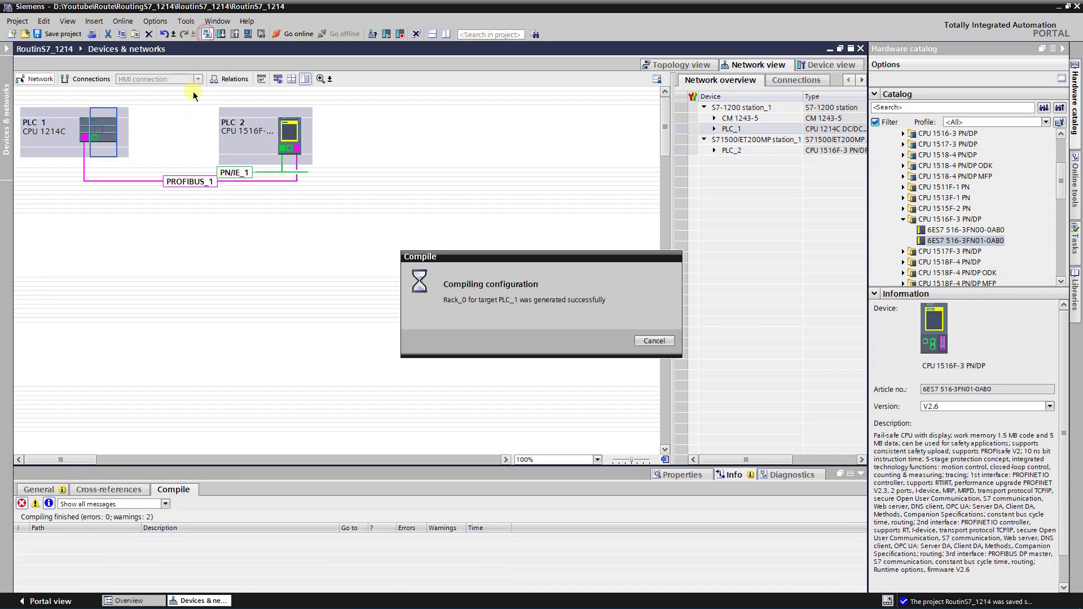
left_click(63, 34)
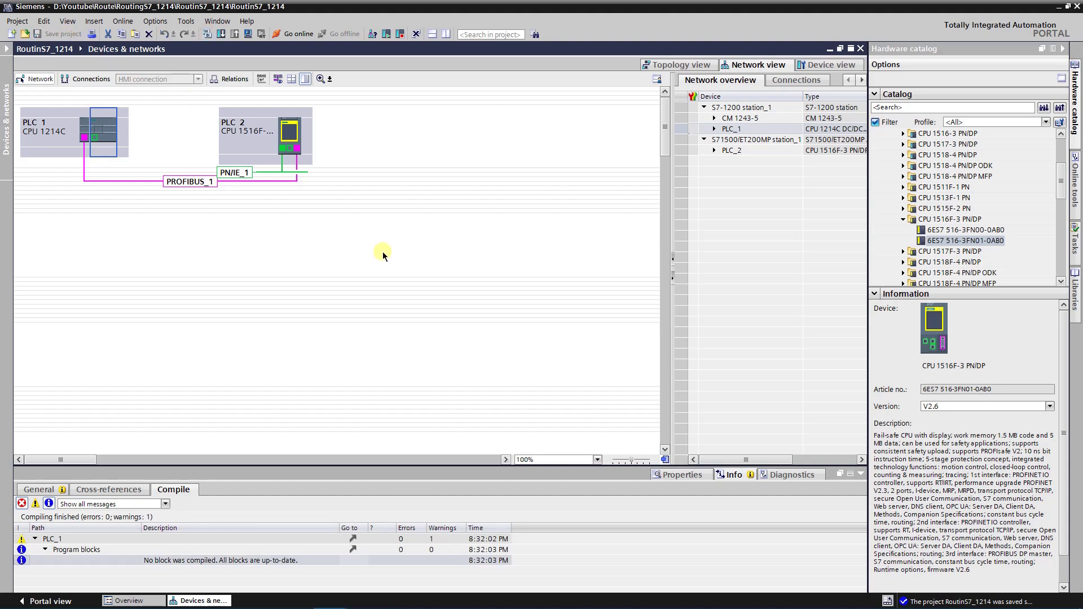
left_click(232, 309)
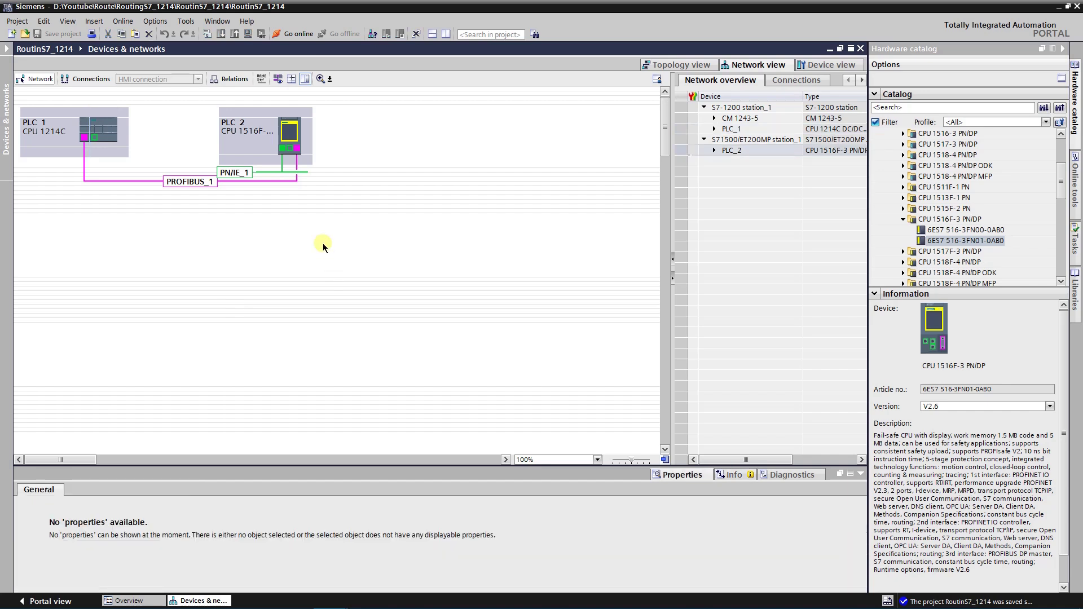
Go online with PLC_2 via subnet PN/IE_1, finding it at 192.168.1.1
left_click(287, 138)
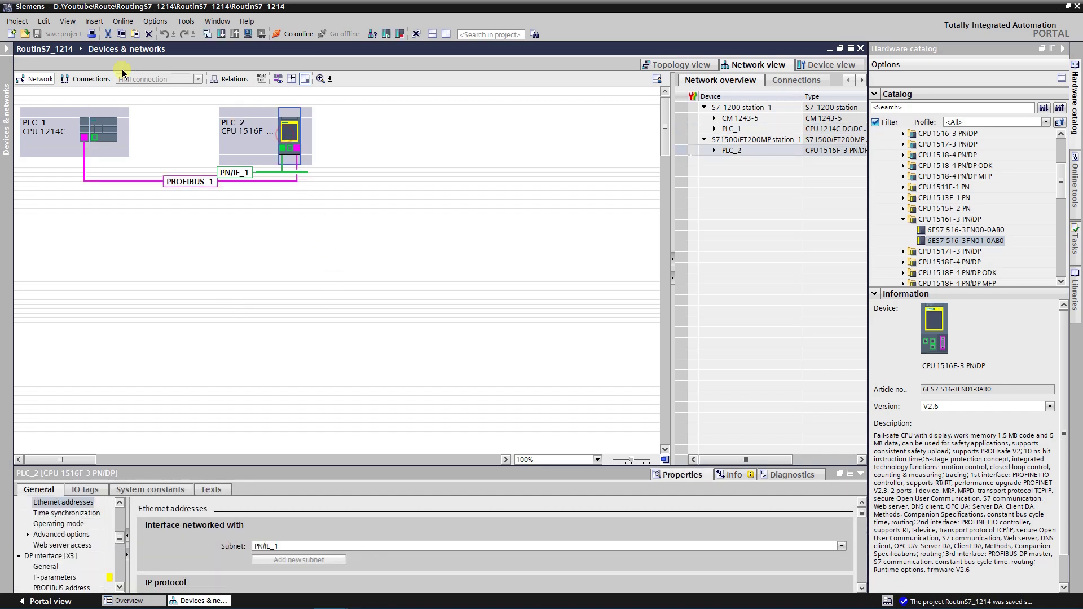
left_click(120, 23)
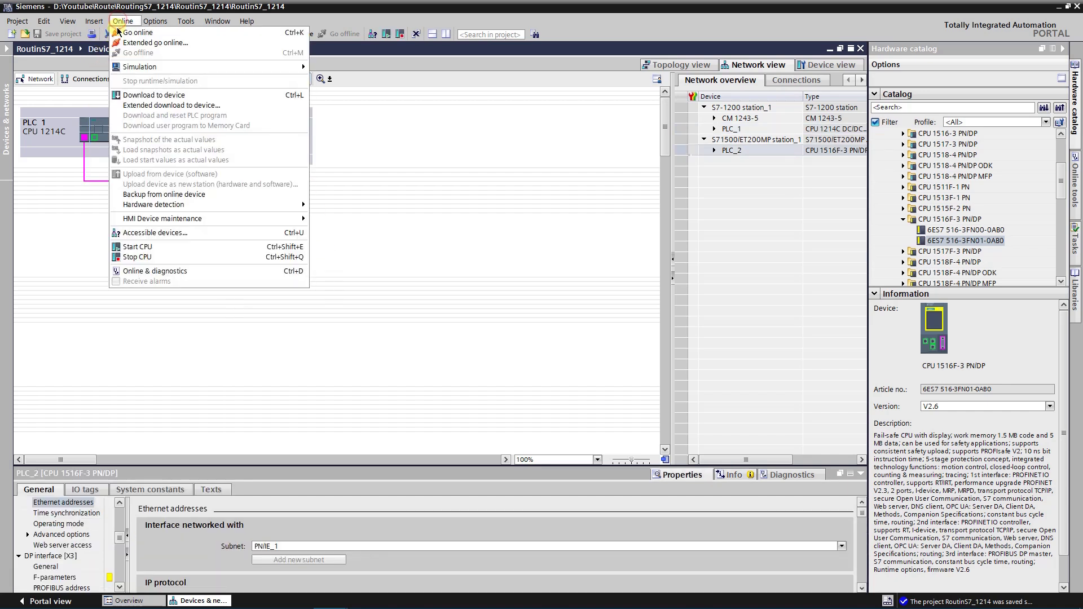
left_click(131, 35)
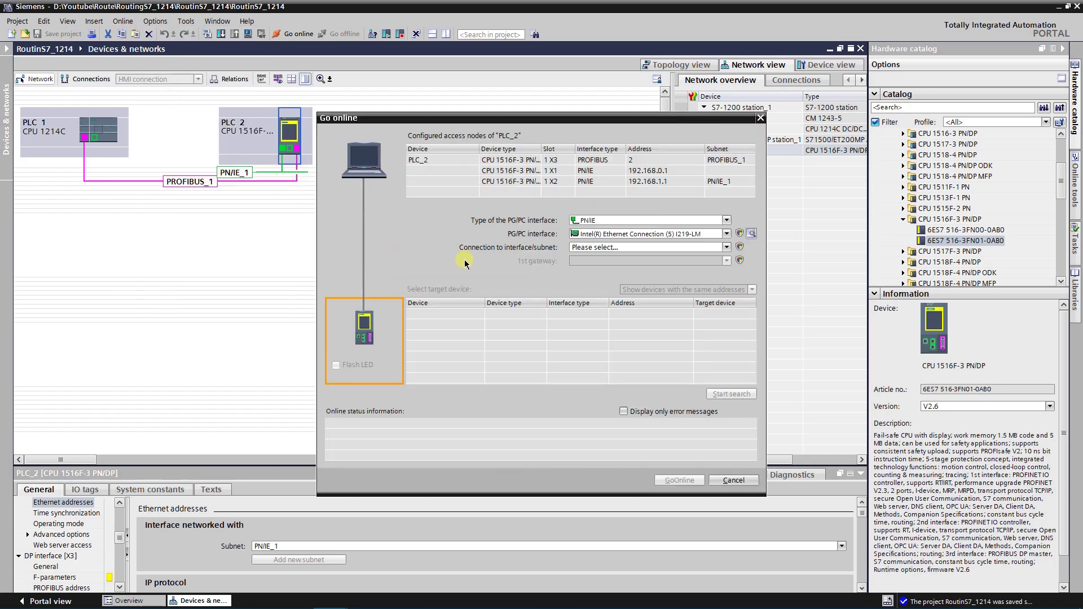
left_click(726, 248)
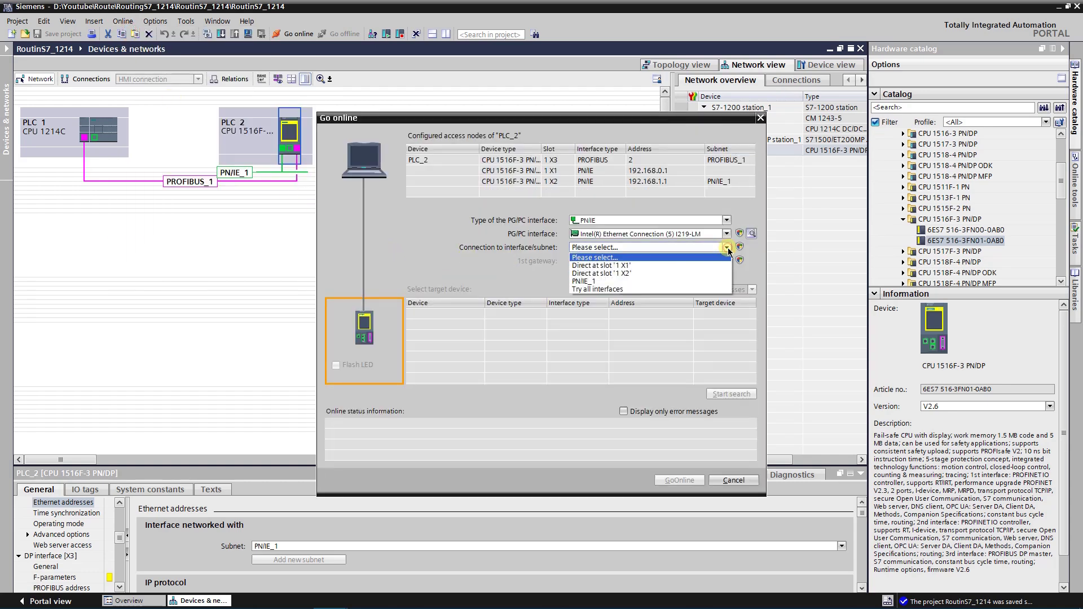
left_click(604, 279)
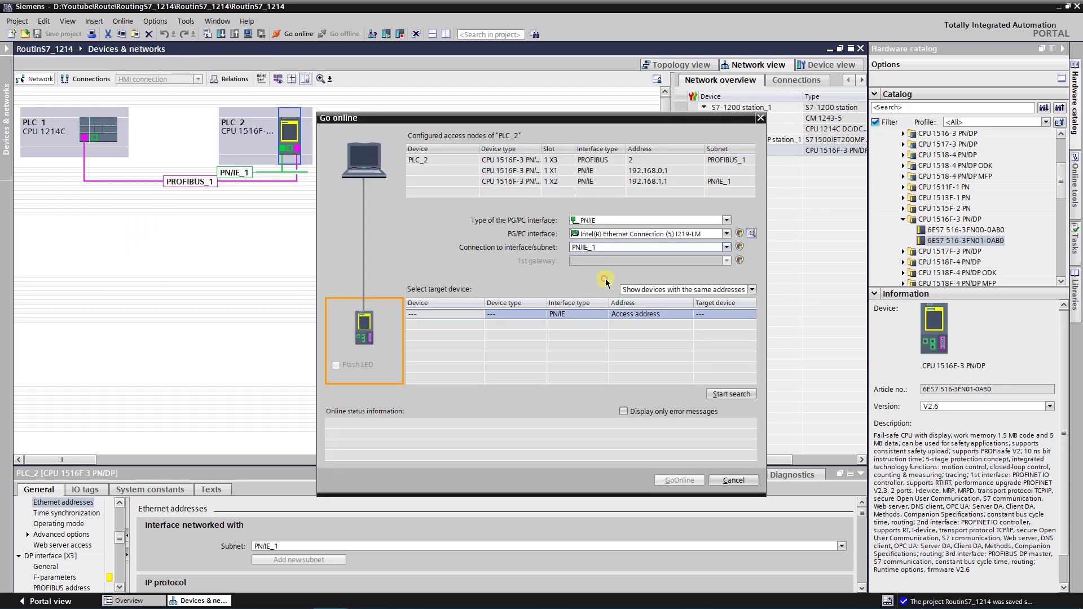
left_click(724, 394)
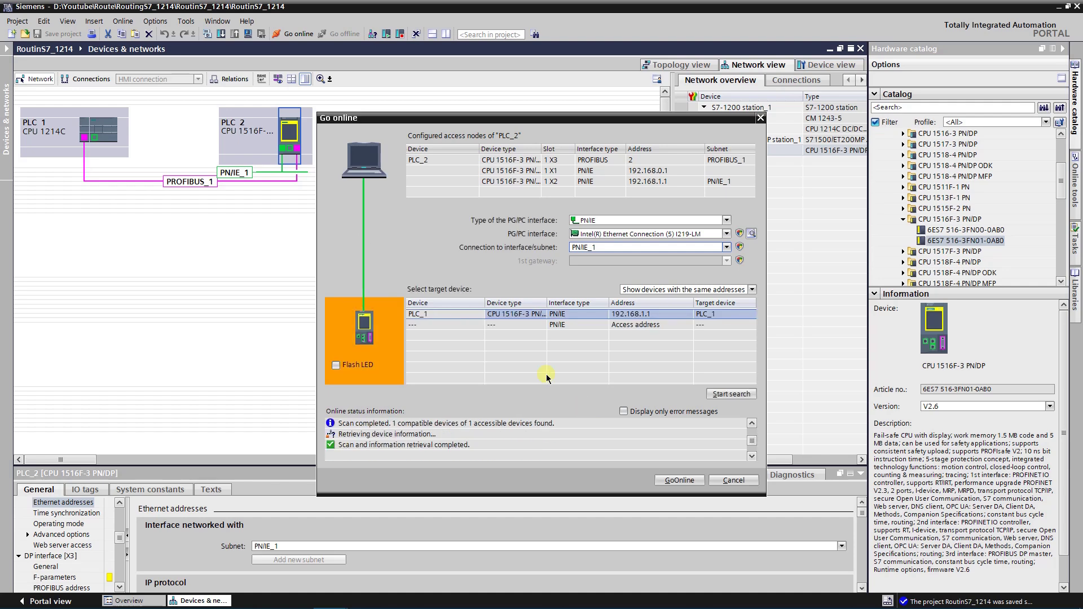
left_click(679, 480)
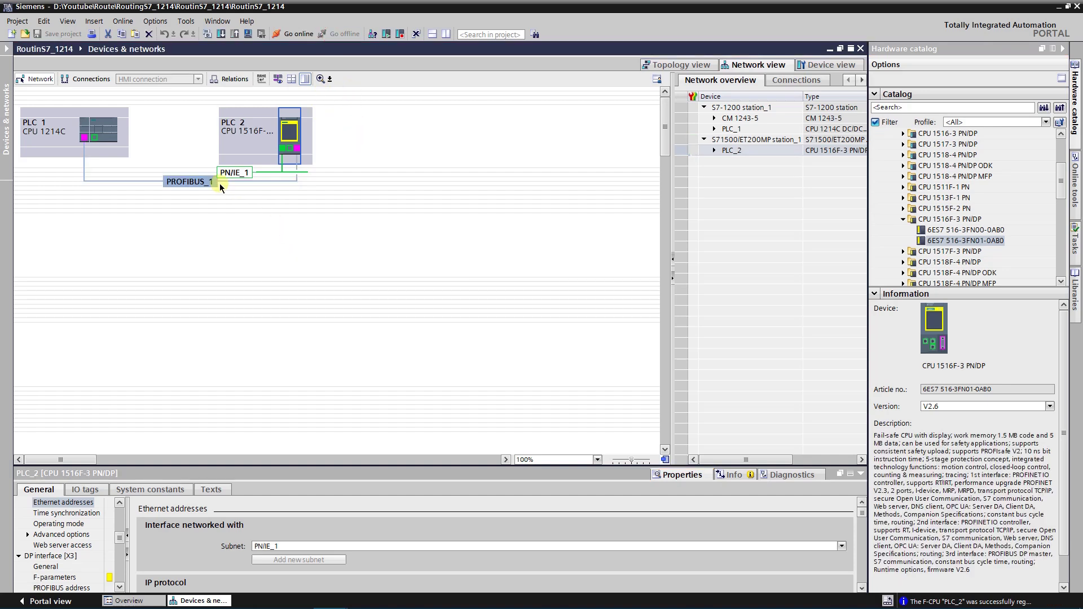
Search for PLC_1 via PN/IE_1 through PLC_2, then open the PG/PC interface properties
left_click(112, 136)
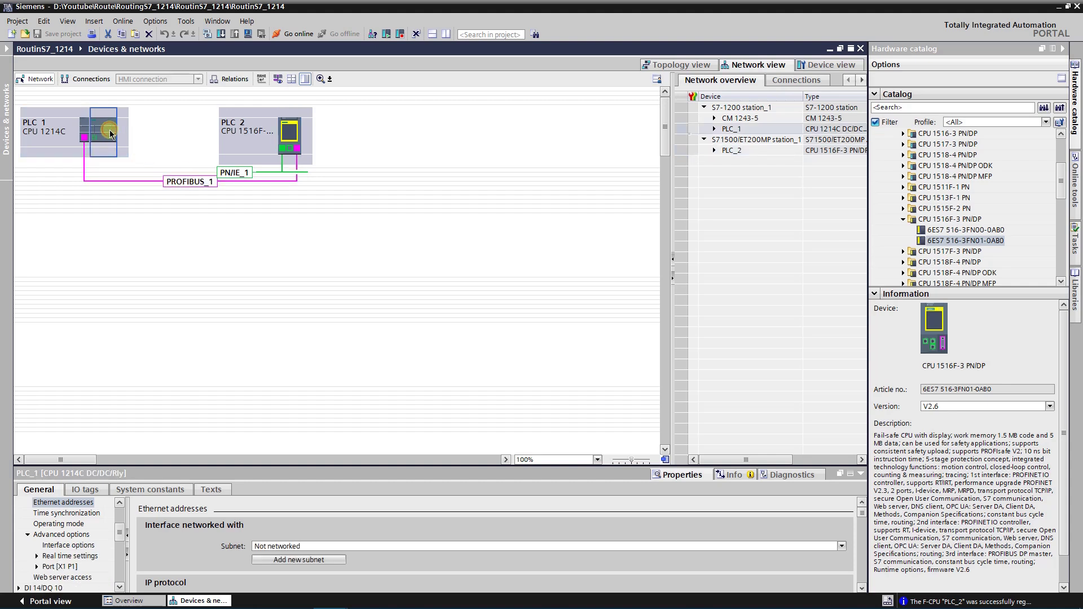
left_click(123, 21)
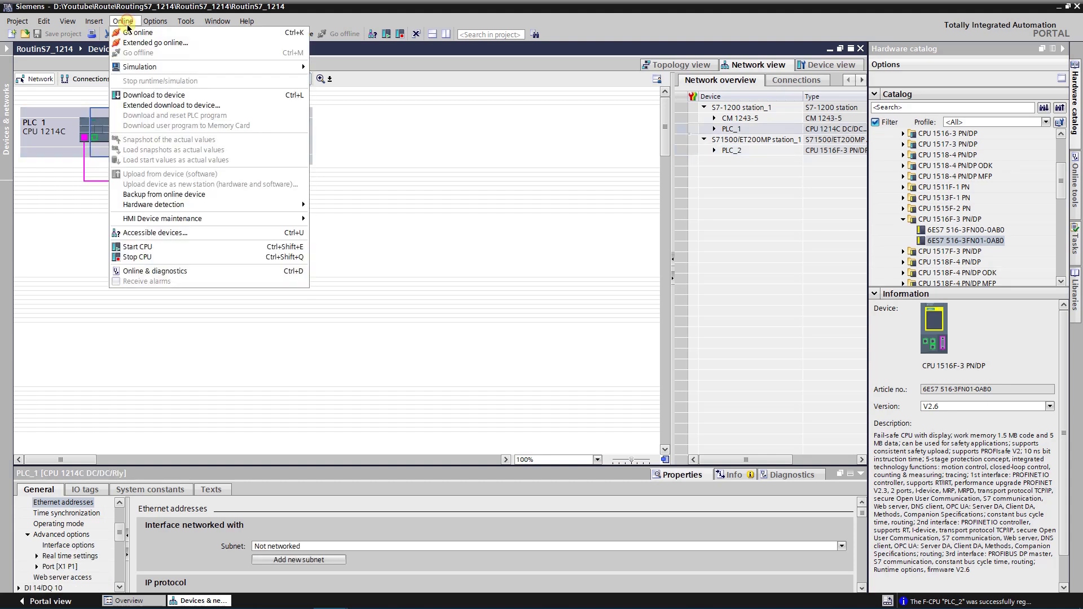
left_click(133, 34)
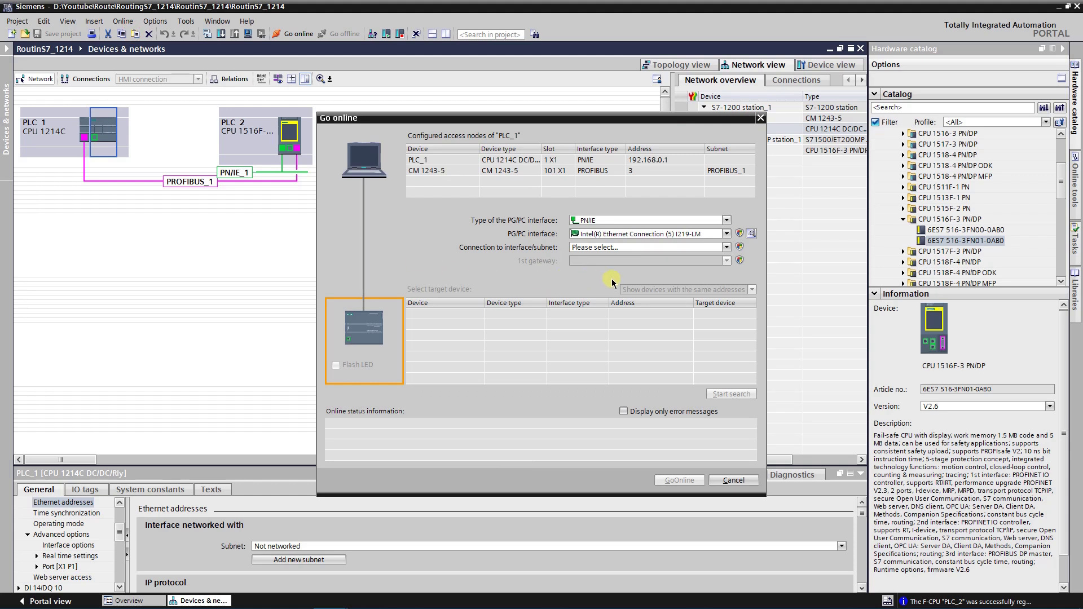
left_click(725, 248)
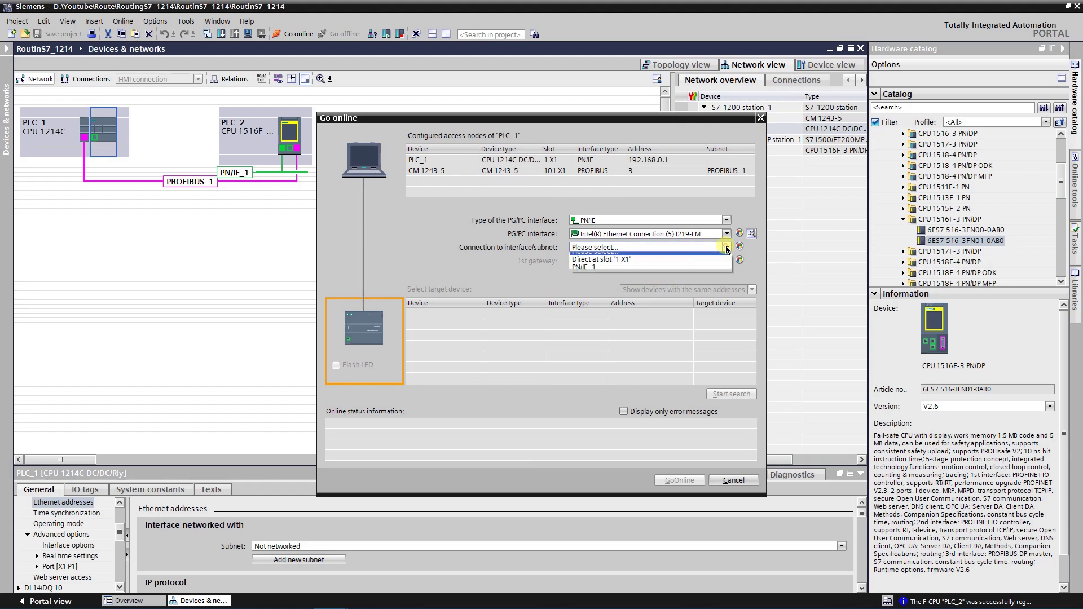
left_click(590, 274)
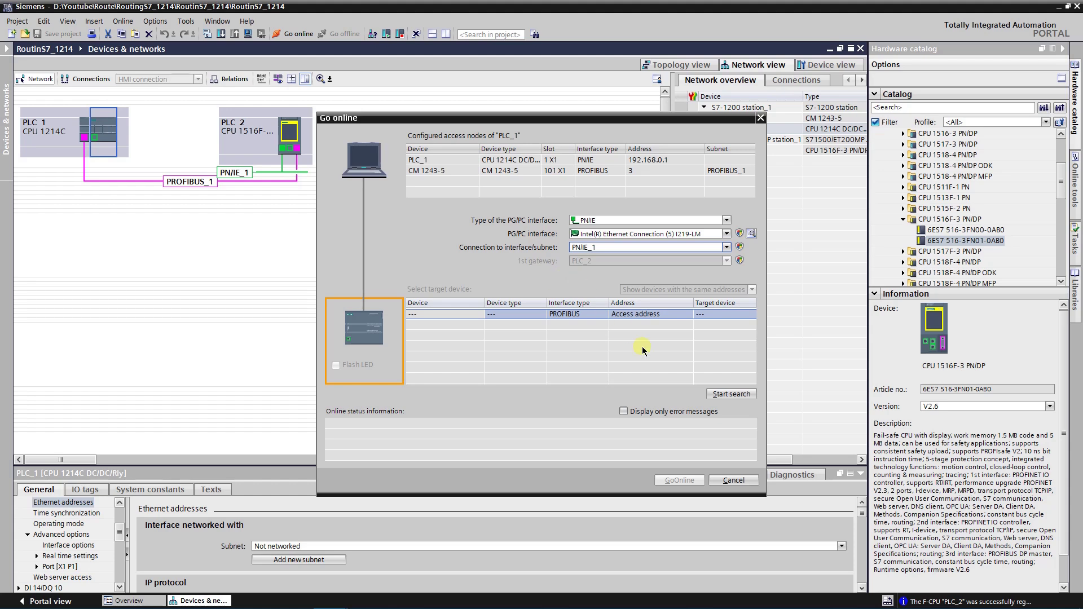
left_click(718, 393)
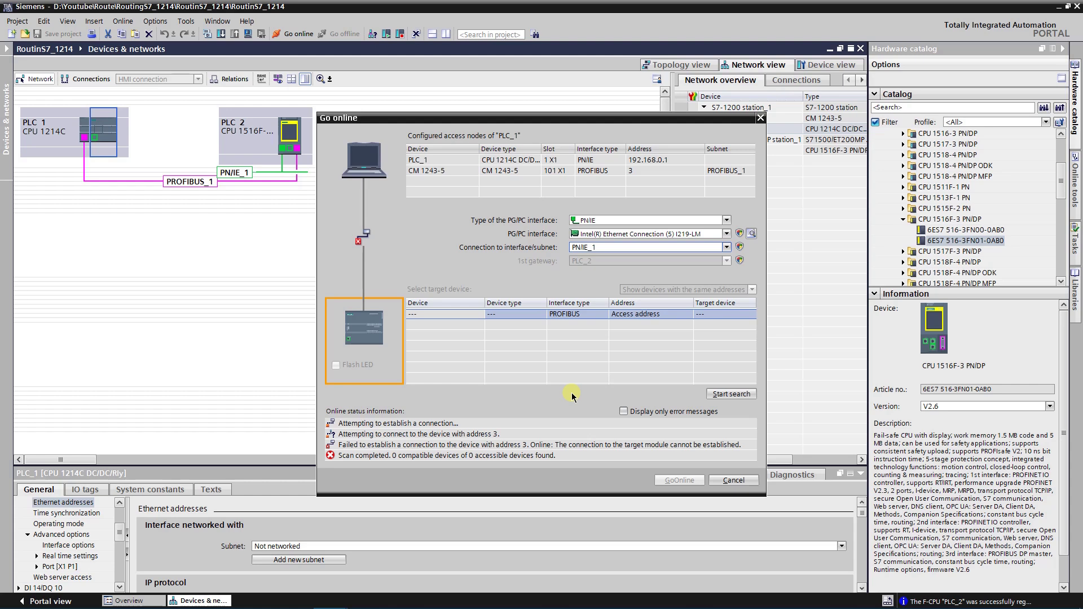
left_click(751, 234)
Cancel the failed connection and read PLC_2's PROFIBUS address 3 in the Routing project
left_click(757, 171)
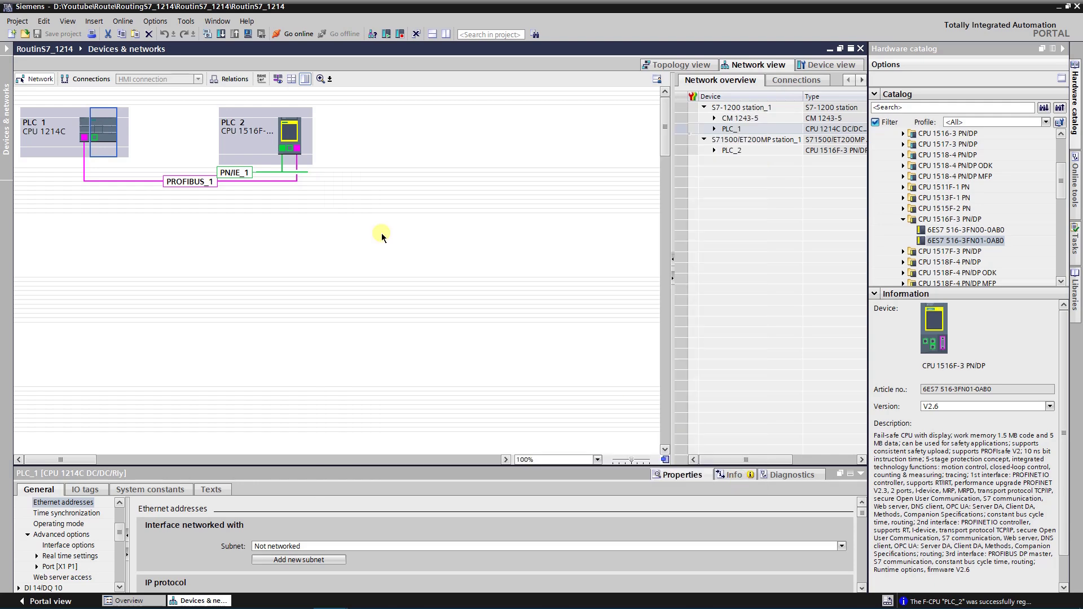
left_click_drag(318, 10, 1082, 508)
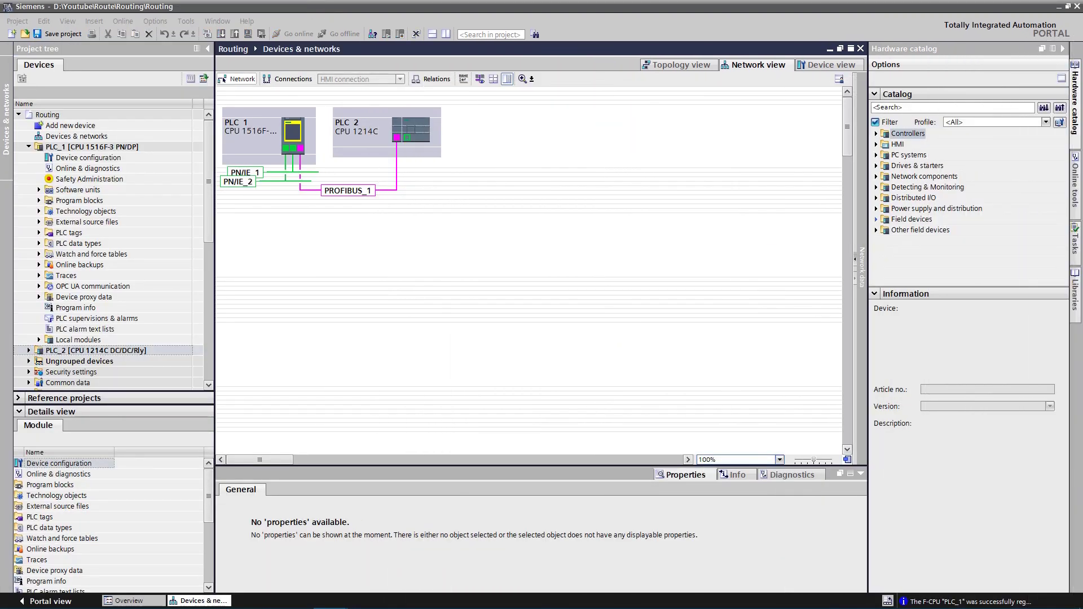
left_click(397, 138)
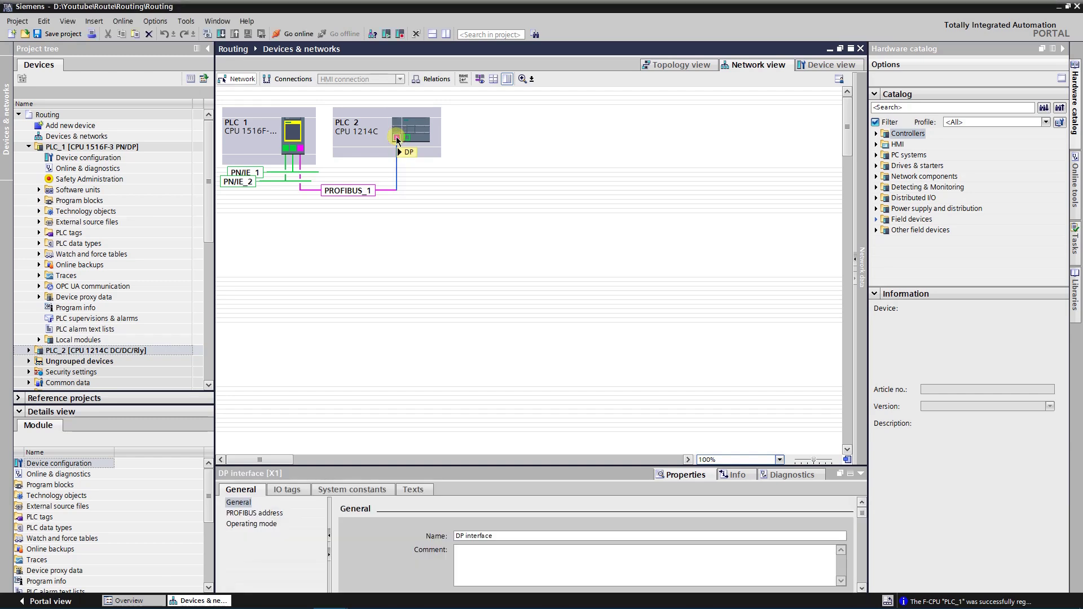
left_click(254, 512)
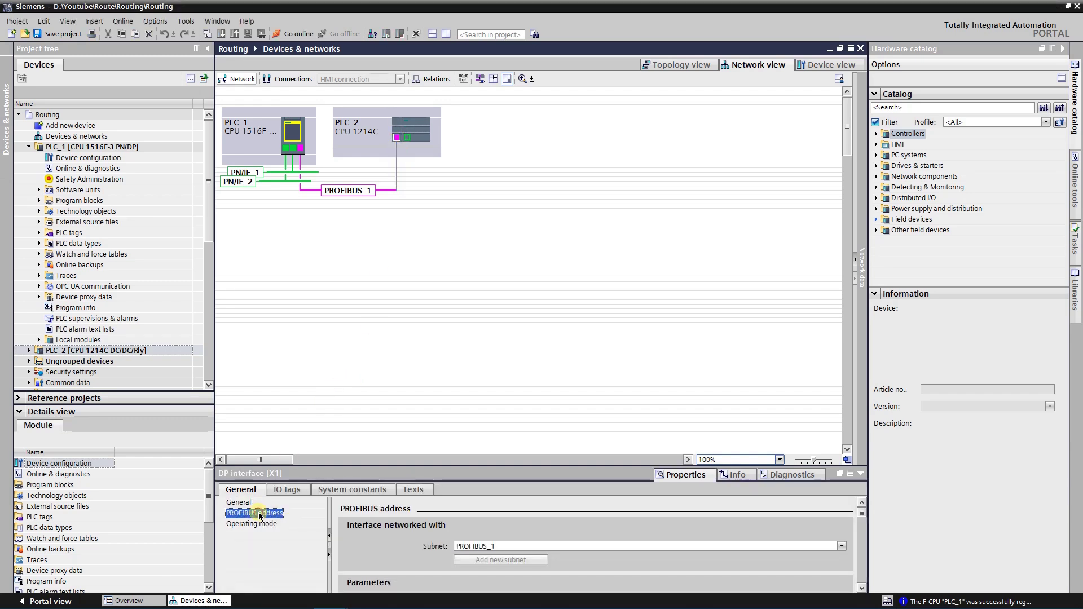
left_click(861, 588)
left_click(861, 588)
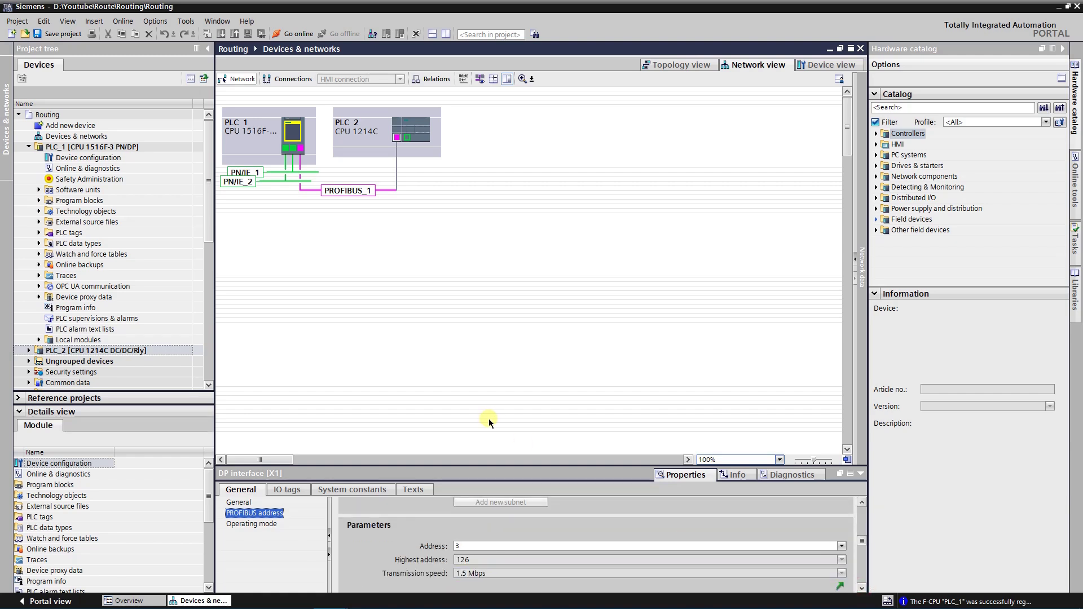
Read PLC_1's PROFIBUS address 2, then bring RoutinS7_1214 back to full view
left_click(300, 150)
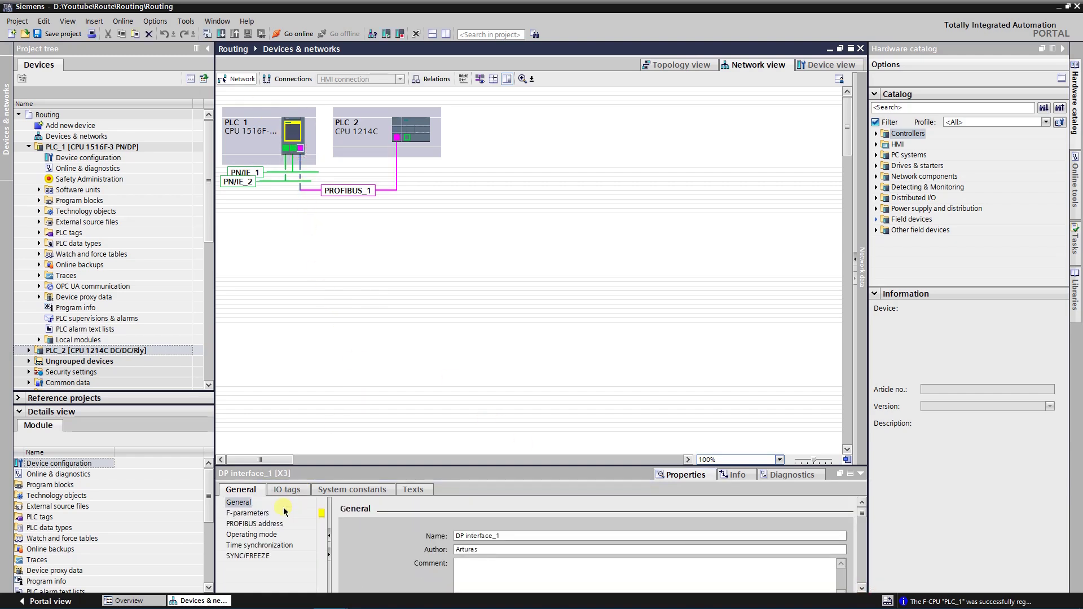
left_click(273, 526)
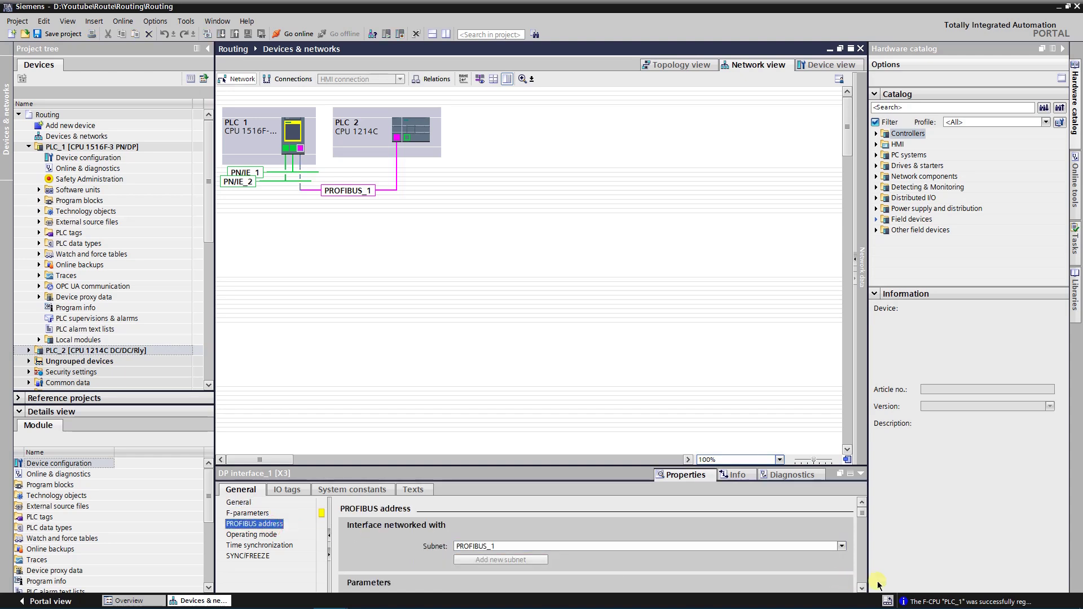
scroll(862, 591, "down", 5)
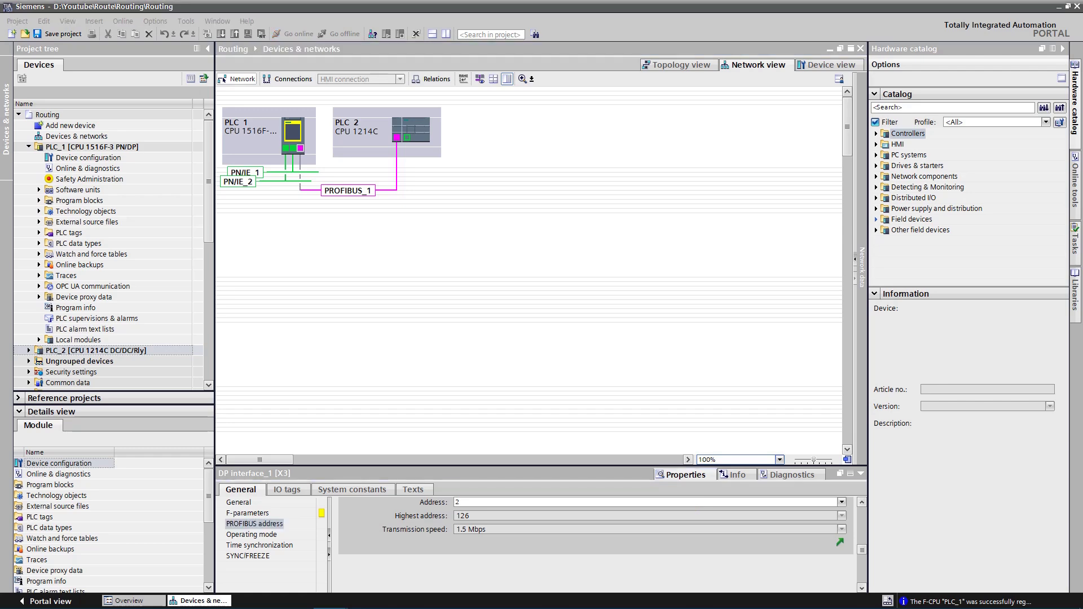
left_click_drag(1082, 52, 559, 25)
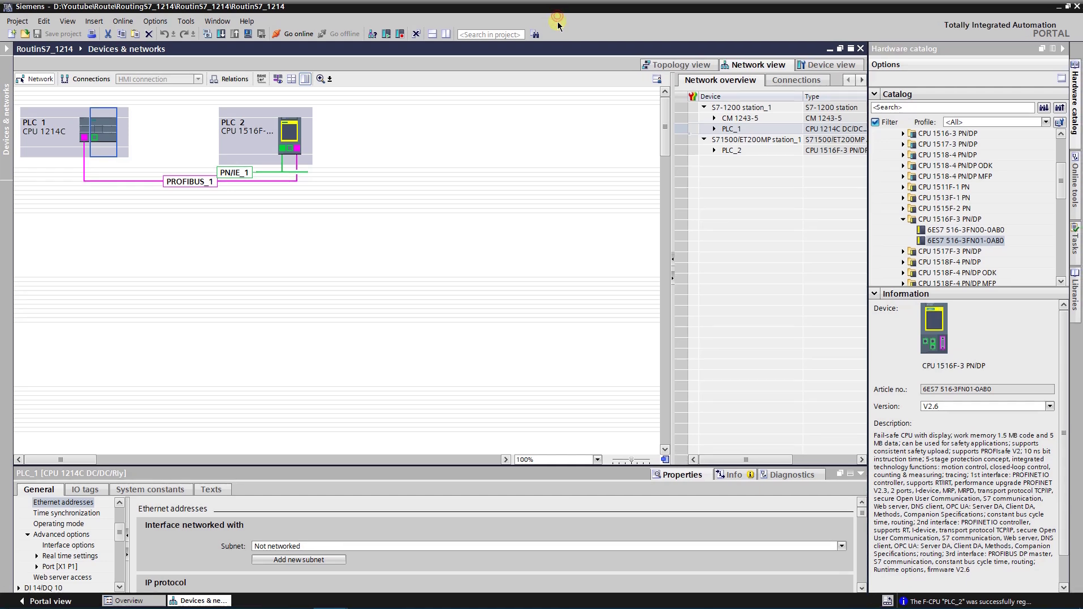
Check PLC_2's DP interface in RoutinS7_1214: PROFIBUS address 2
left_click(297, 150)
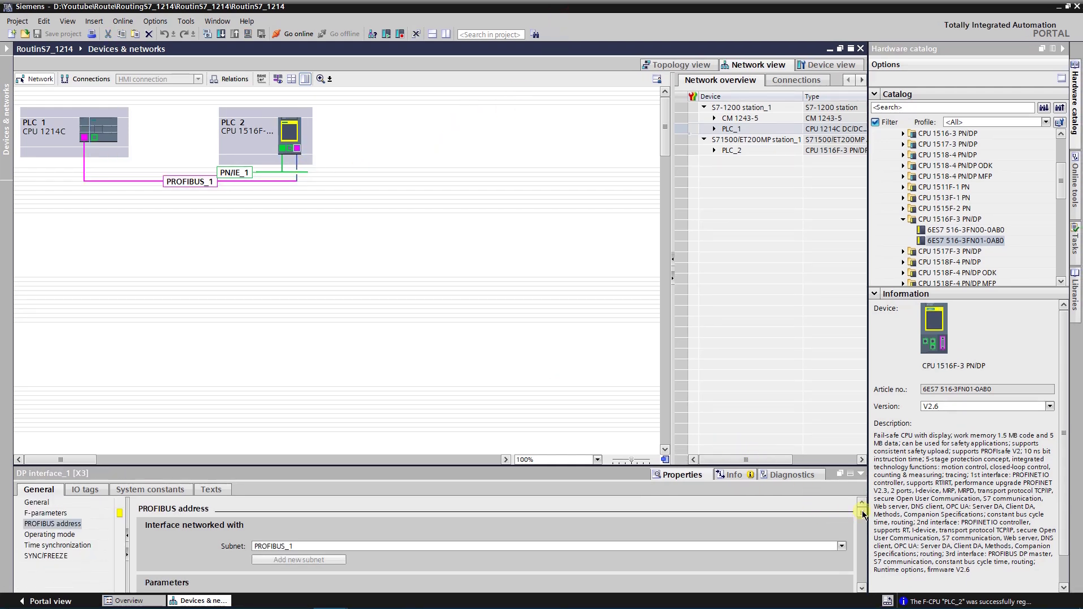
left_click_drag(862, 517, 864, 526)
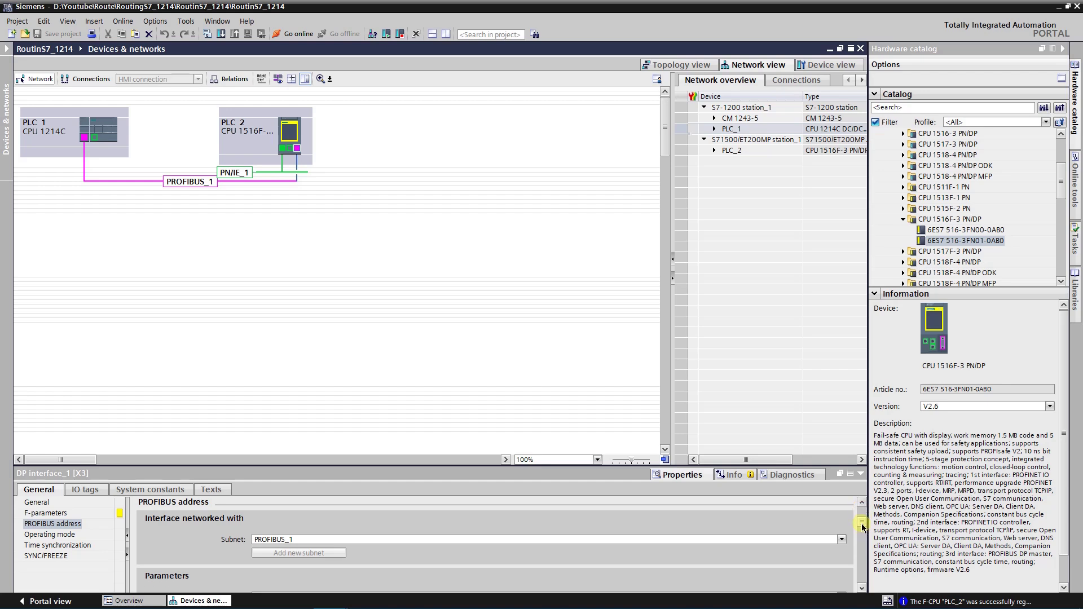
left_click(862, 588)
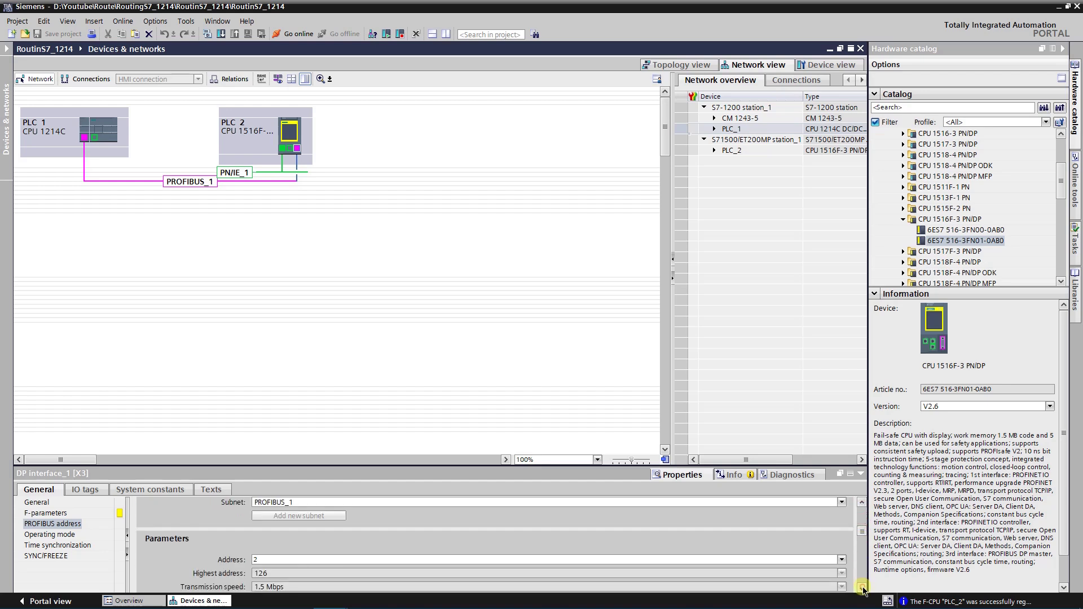
left_click(862, 588)
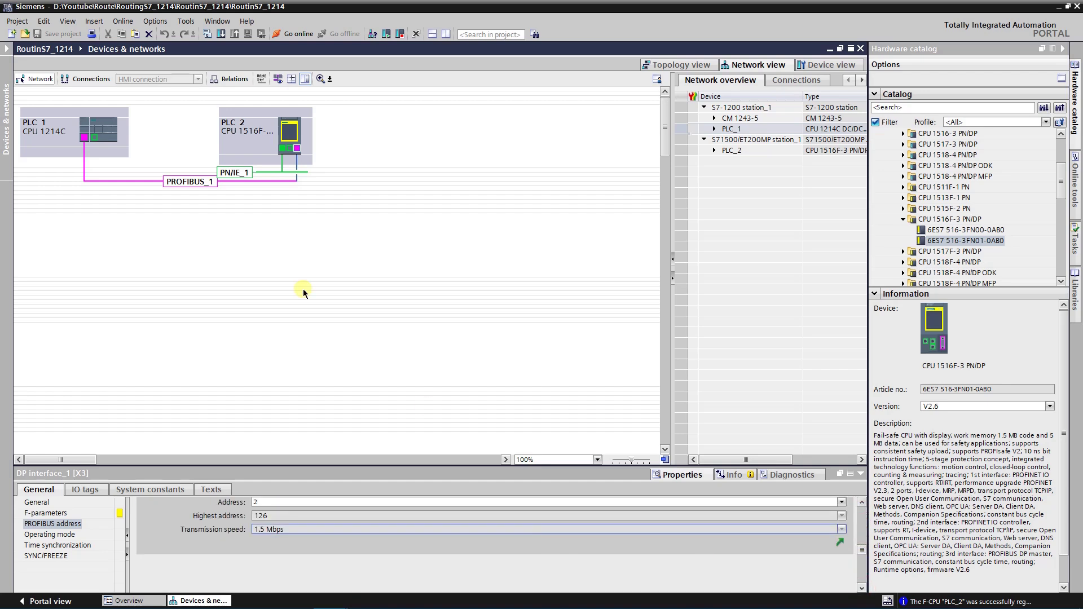
Confirm the CM 1243-5 sits at PROFIBUS address 3 and view PROFIBUS_1's subnet ID
left_click(90, 138)
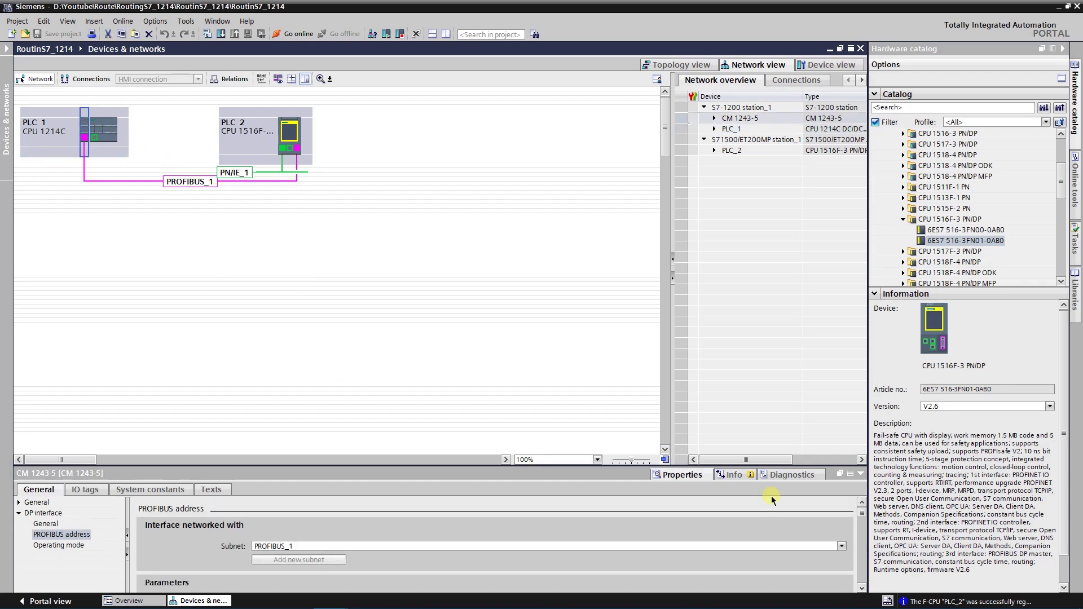
left_click(862, 589)
left_click(862, 589)
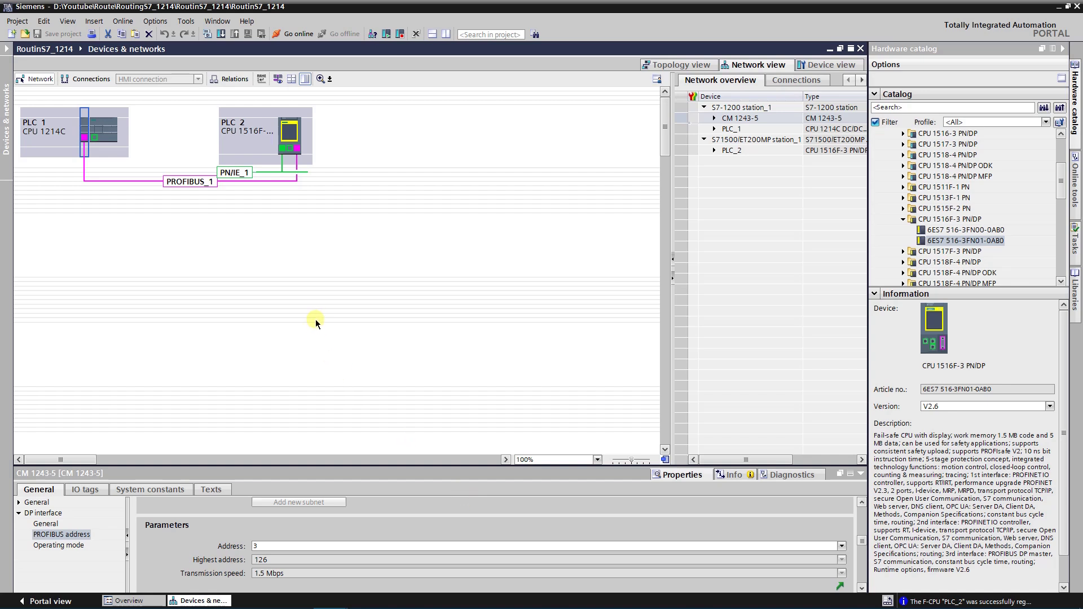
left_click(200, 185)
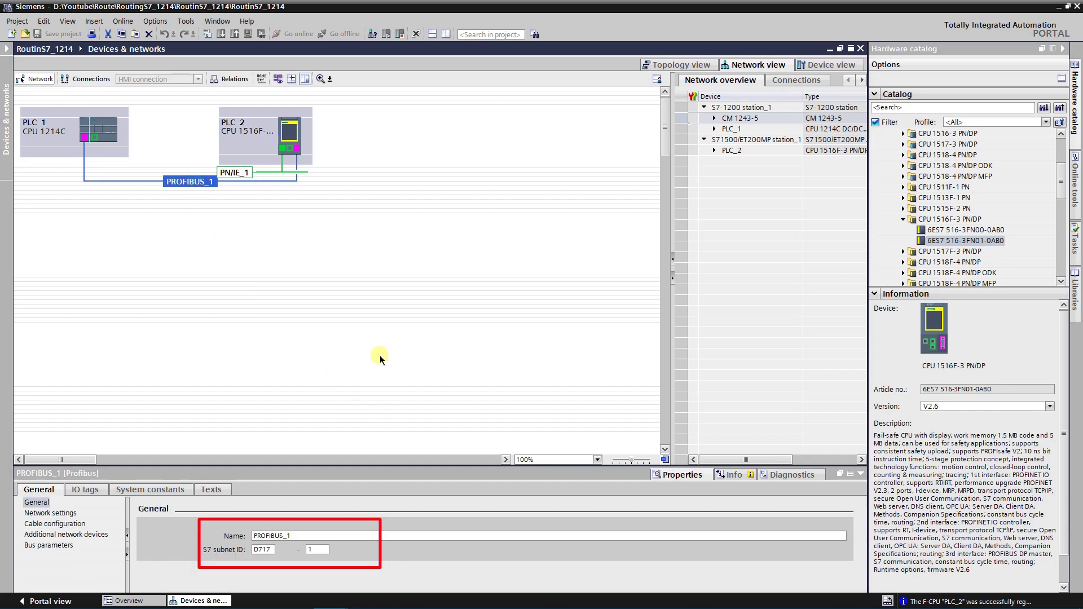
Copy subnet ID FB34 from the Routing project's PROFIBUS_1, then return to RoutinS7_1214
left_click_drag(325, 10, 1082, 70)
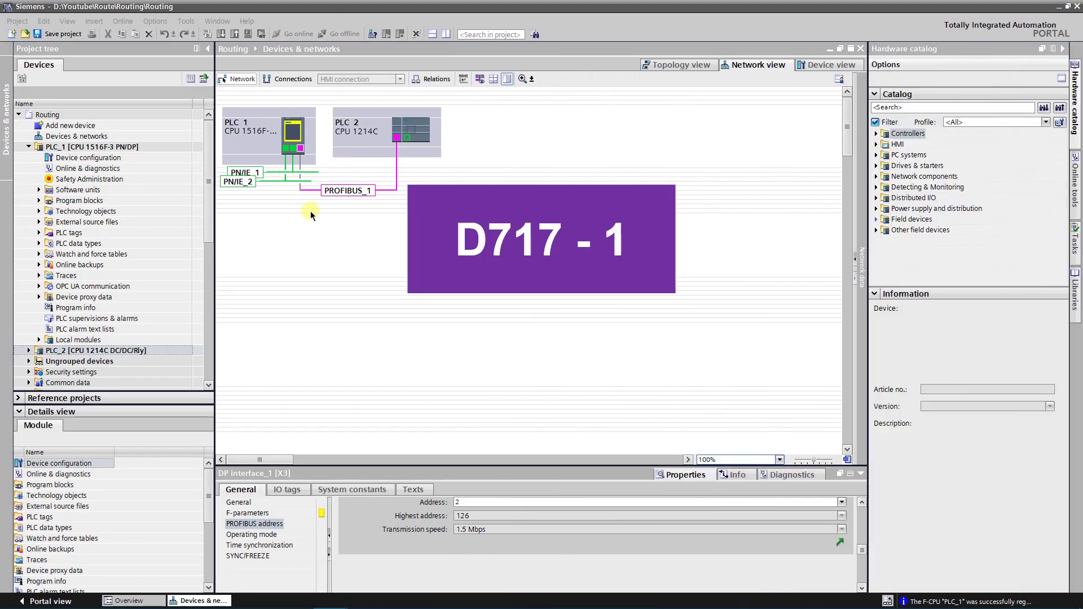
left_click(343, 190)
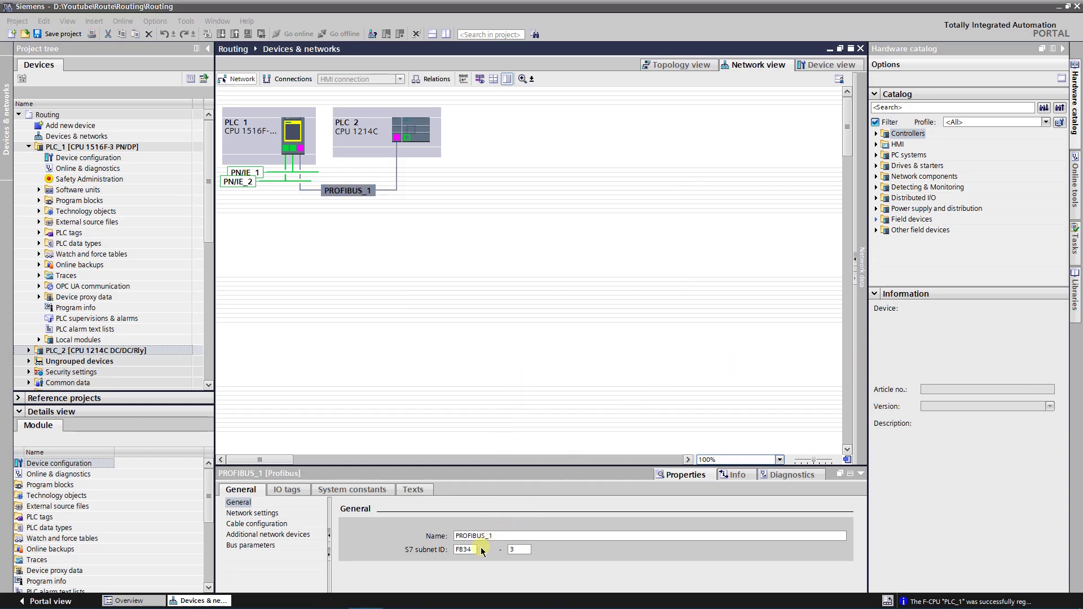
left_click_drag(473, 549, 453, 550)
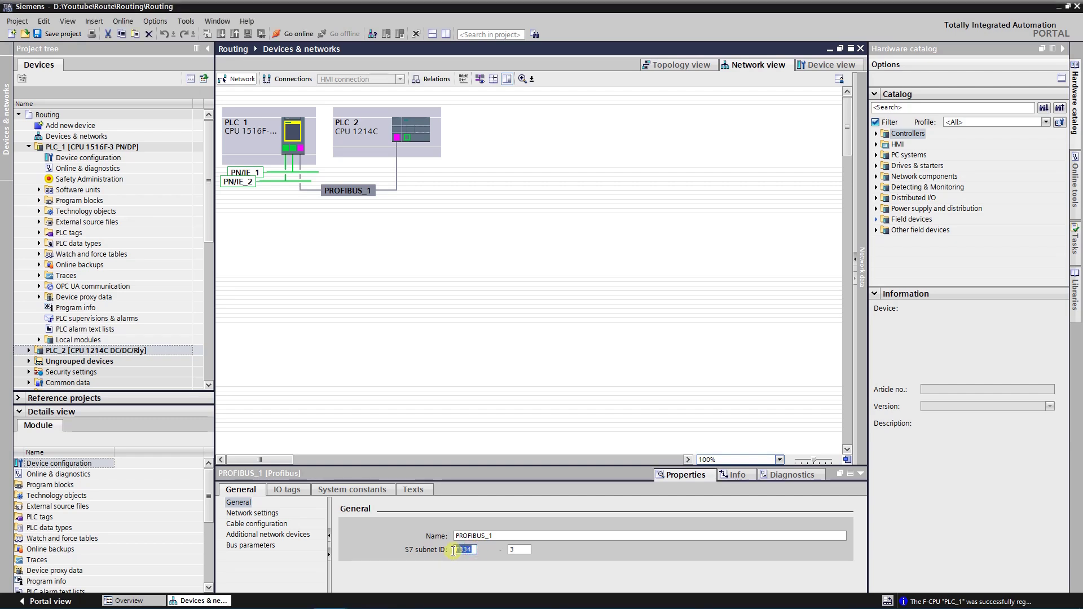
right_click(461, 551)
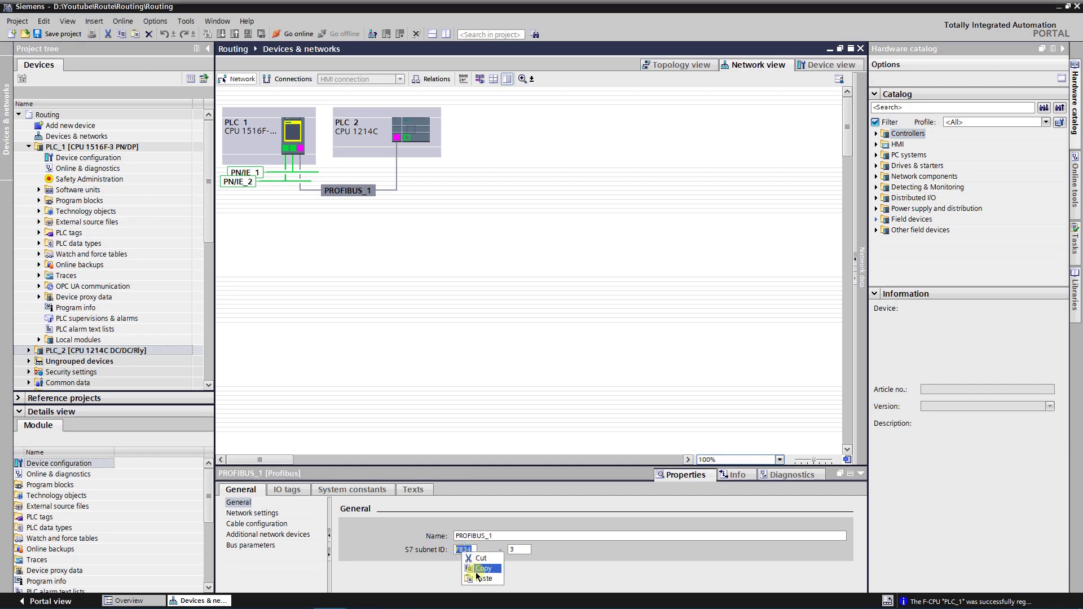
left_click(476, 571)
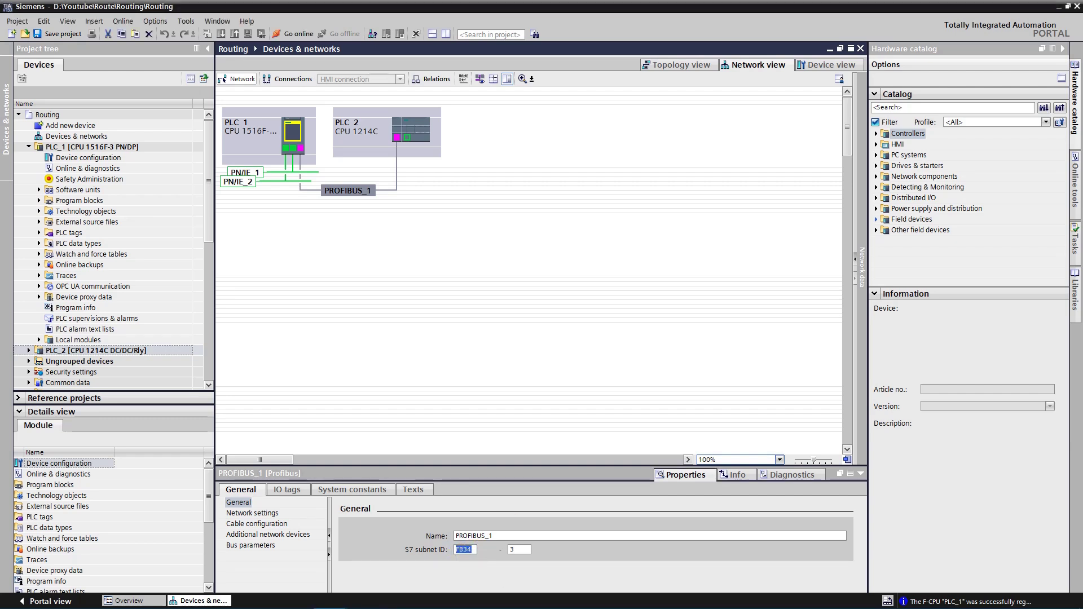
key("alt+Tab")
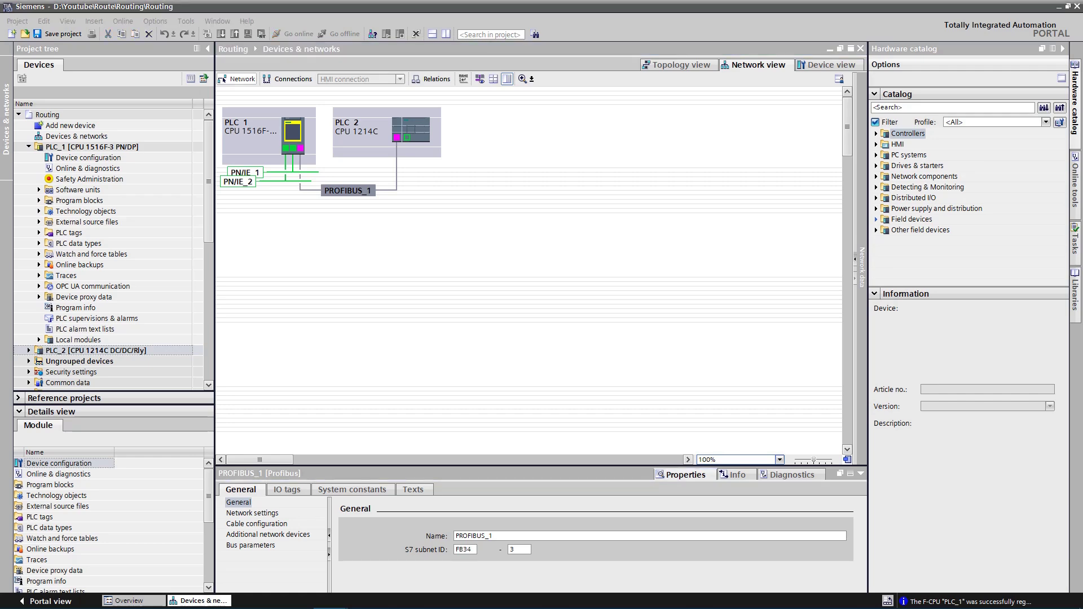
left_click_drag(1082, 49, 448, 3)
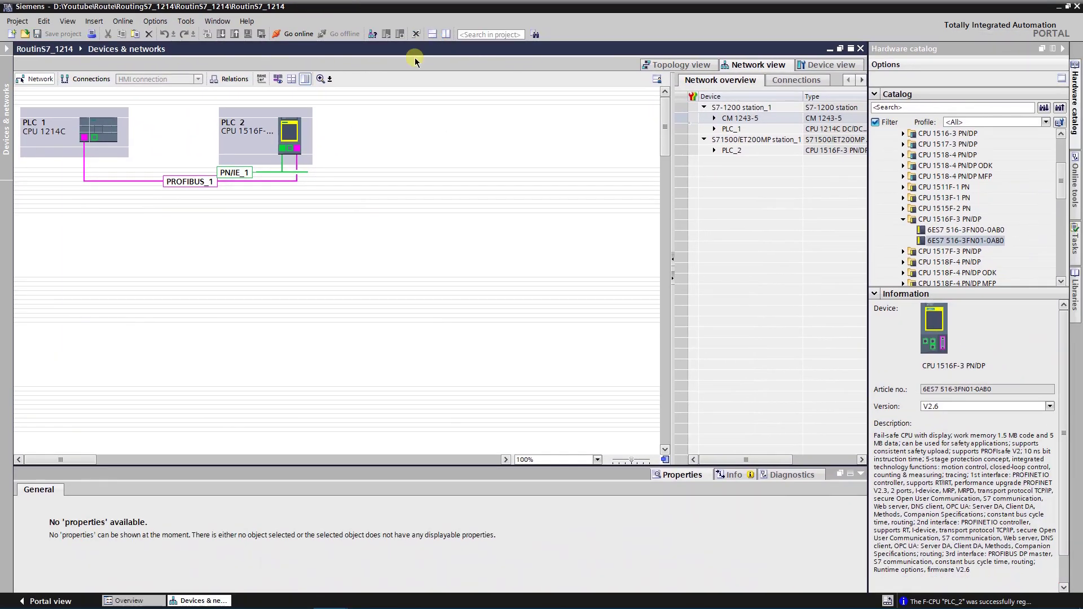
Change PROFIBUS_1's S7 subnet ID from D717-1 to FB34-3
left_click(197, 184)
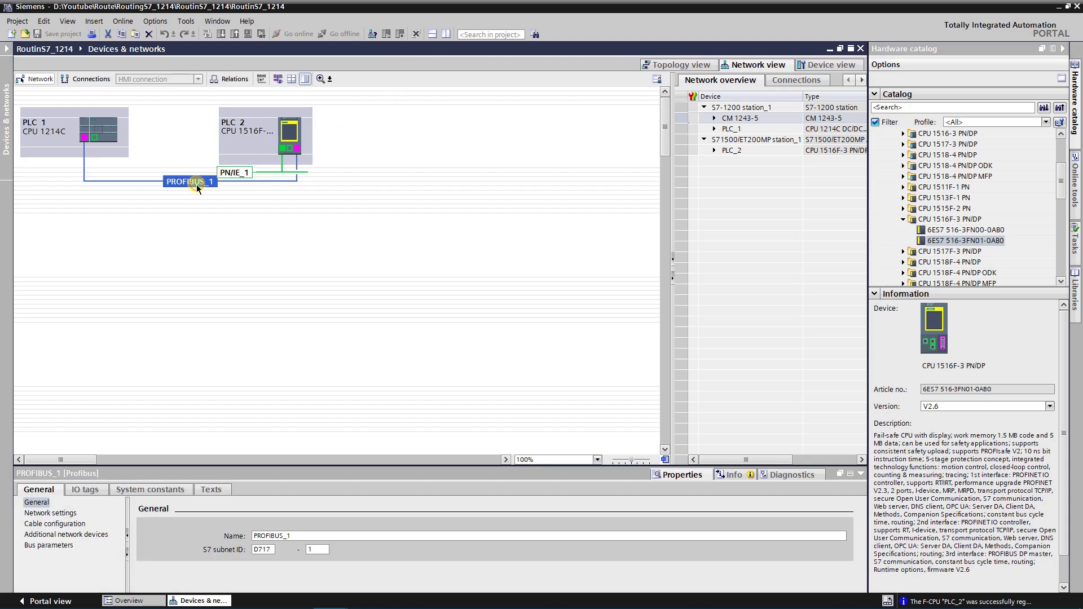
left_click(271, 551)
double_click(271, 552)
right_click(263, 552)
left_click(284, 567)
left_click(316, 549)
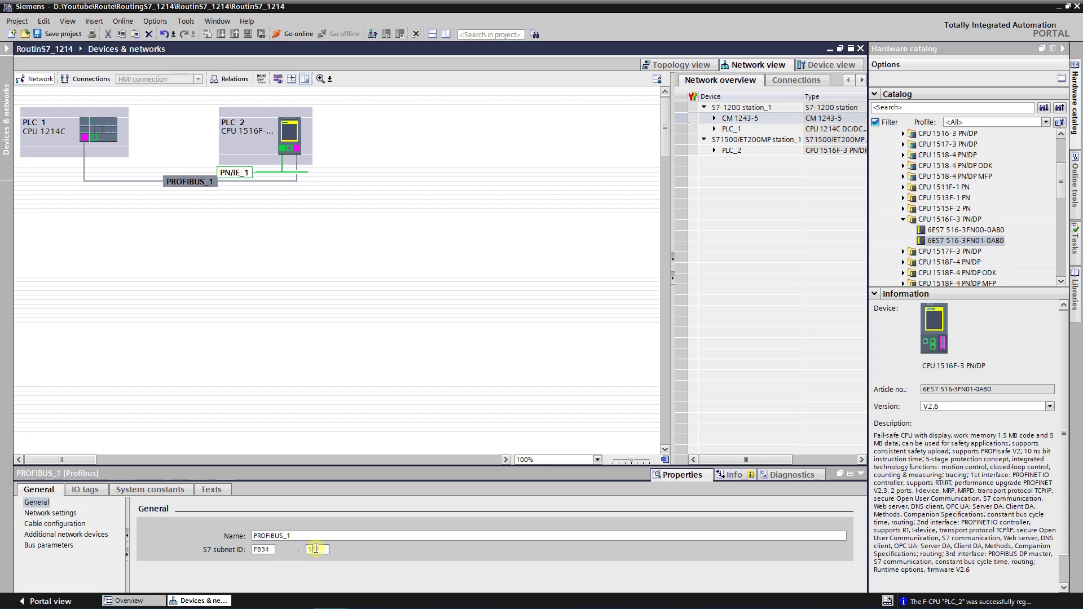
key("BackSpace")
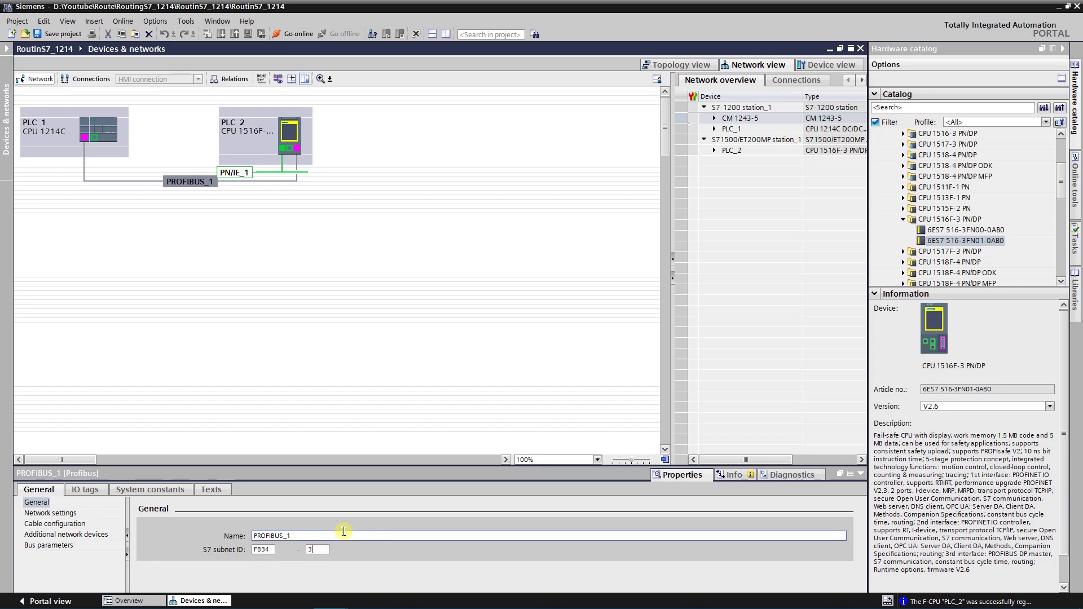
key("Return")
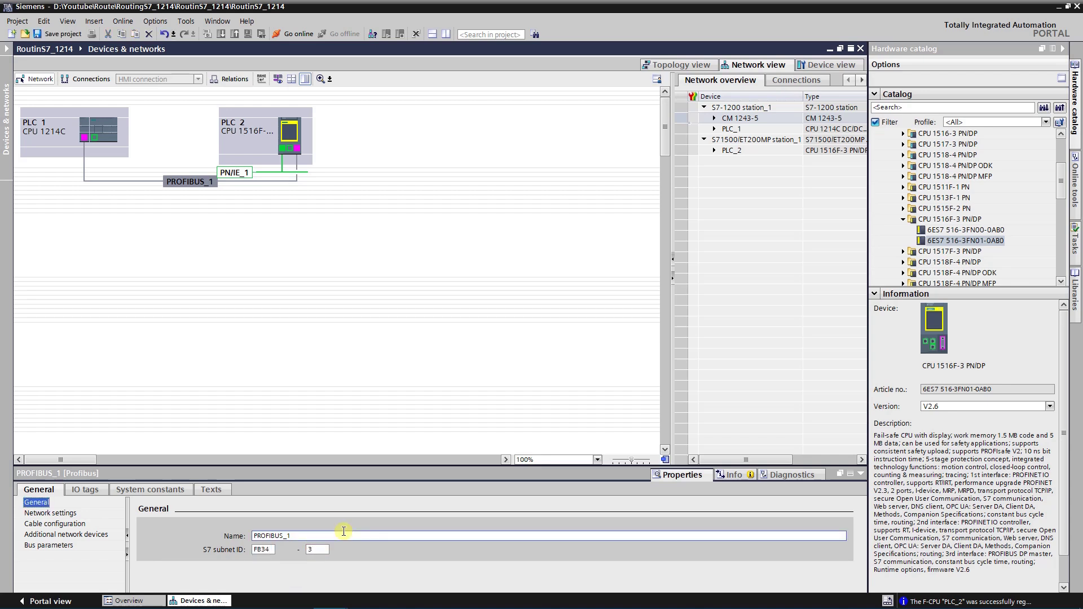
Compile and save the RoutinS7_1214 project, then reselect the PLC_1 station
left_click(125, 129)
left_click(221, 33)
left_click(56, 34)
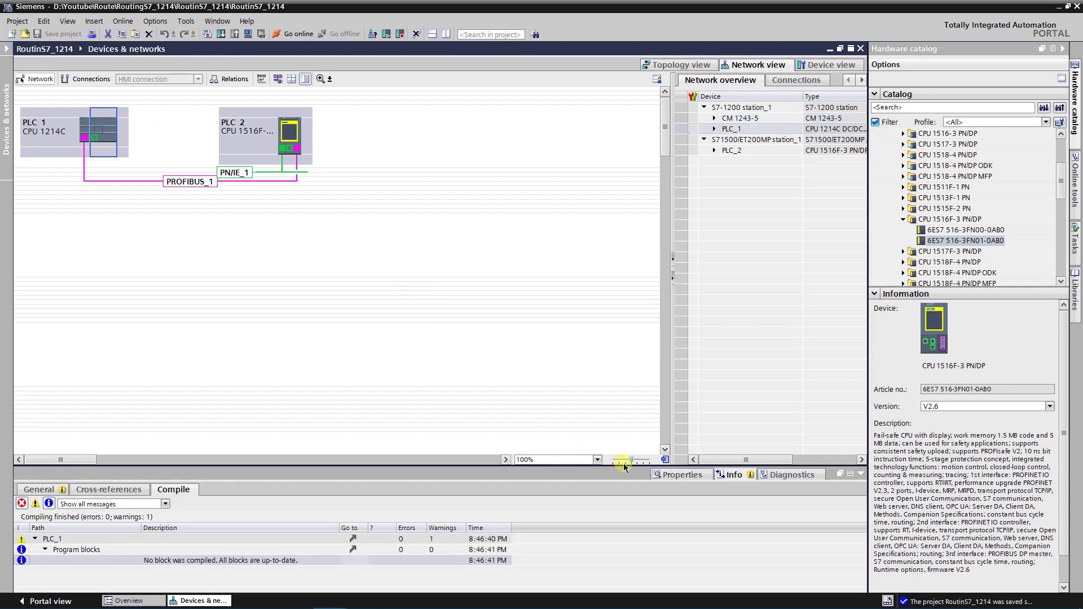
left_click(659, 472)
left_click(107, 149)
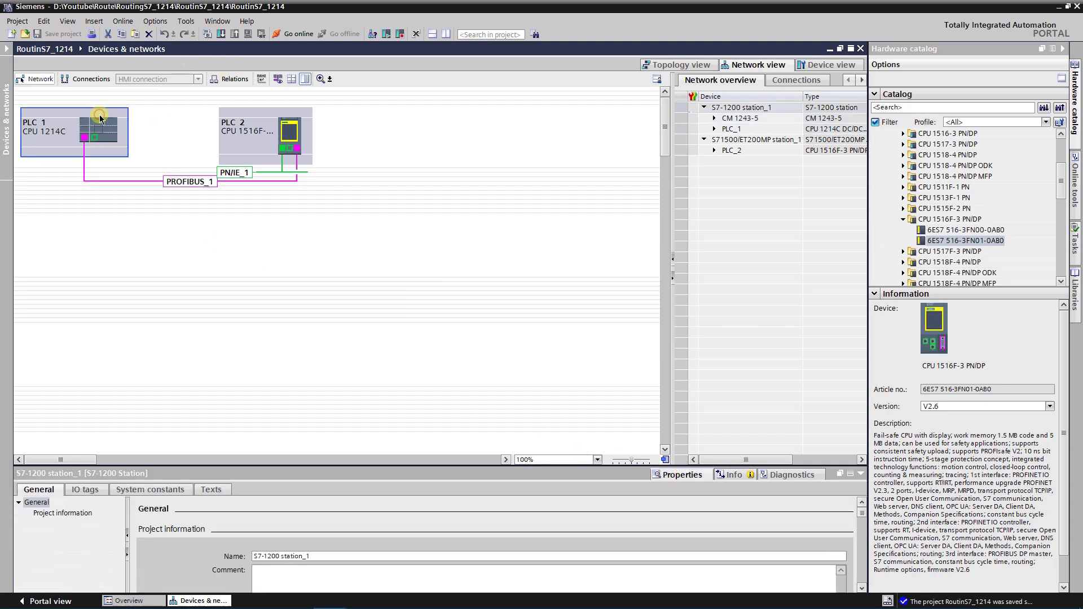
Go online with PLC_1 via subnet PN/IE_1, searching and connecting through the PLC_2 route
left_click(115, 25)
left_click(128, 36)
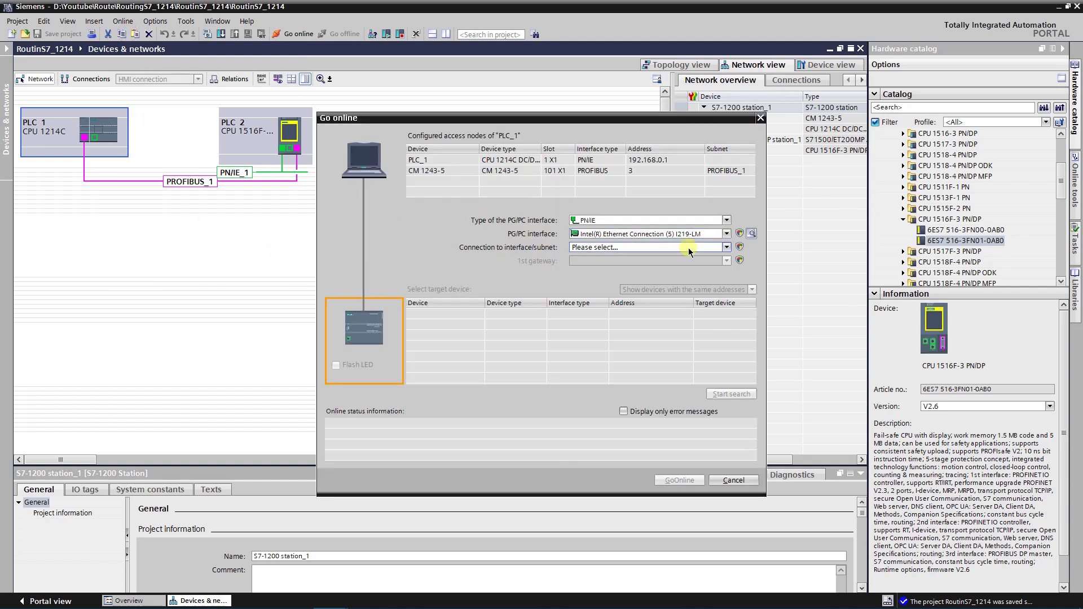
left_click(726, 247)
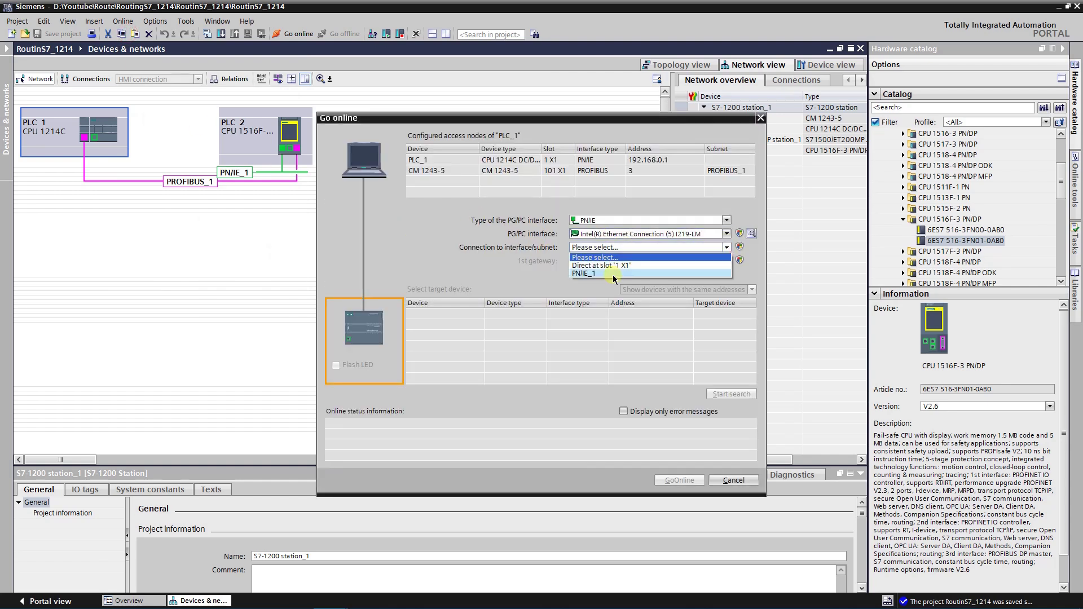
left_click(595, 275)
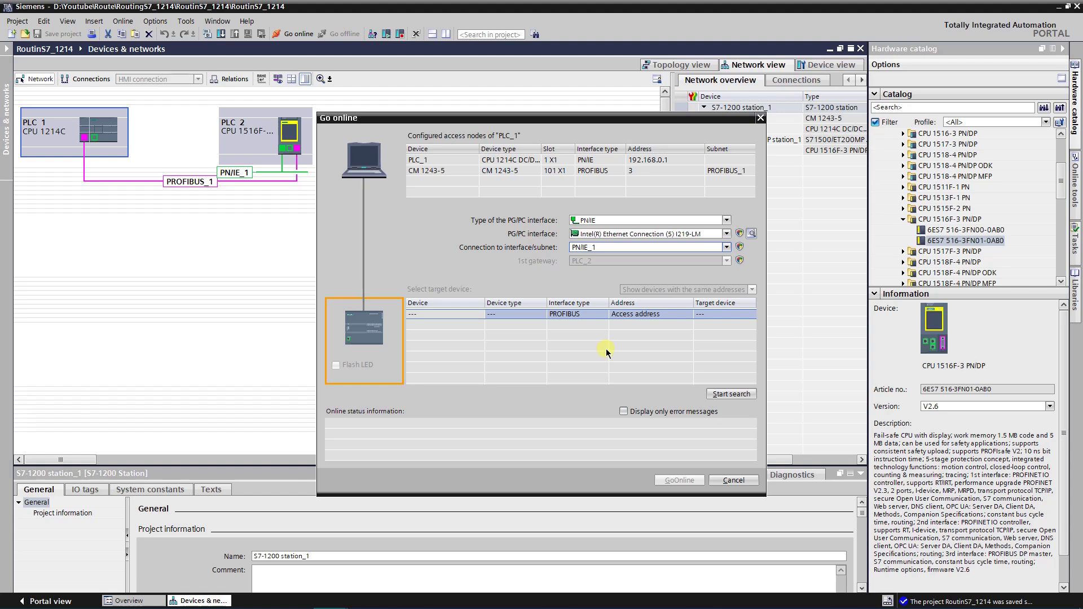
left_click(734, 400)
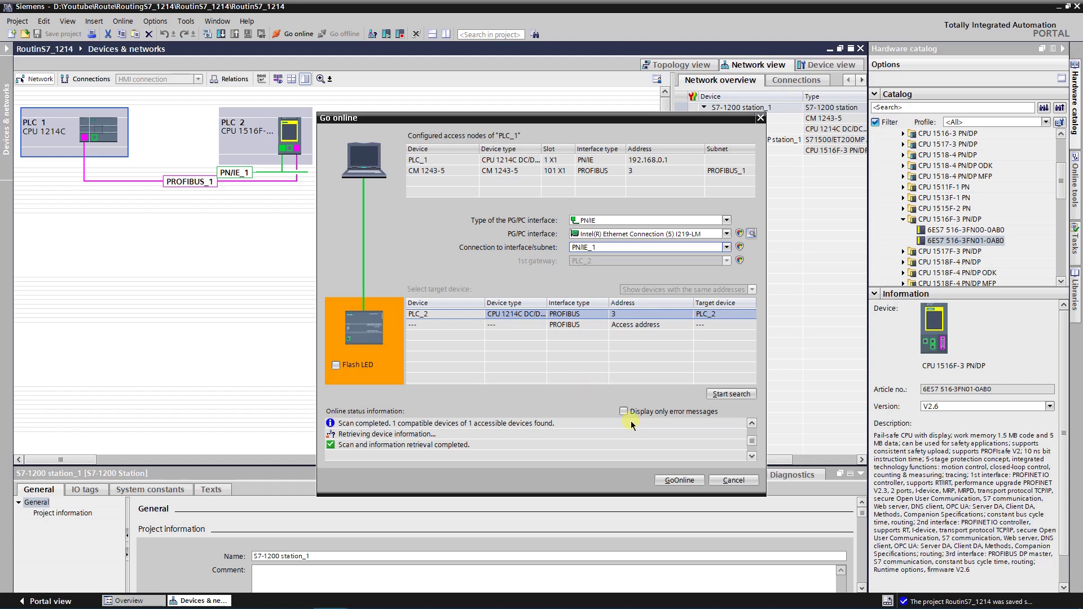
left_click(679, 481)
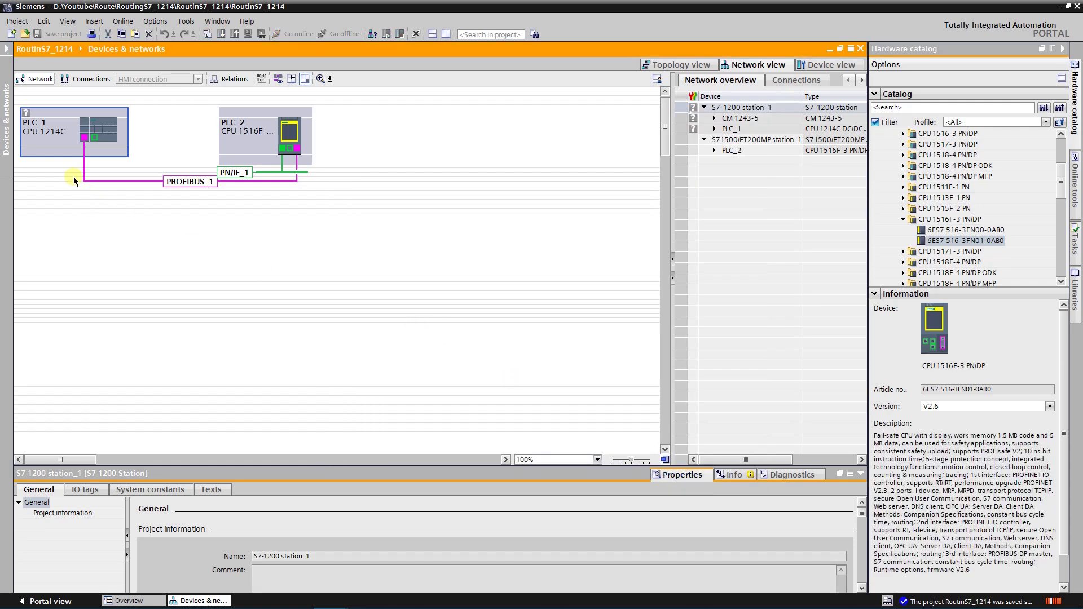
Browse Vacon100 [FB2] and ErrOP [DB4], open and close Norm [DB3], then open Main [OB1]
left_click(7, 52)
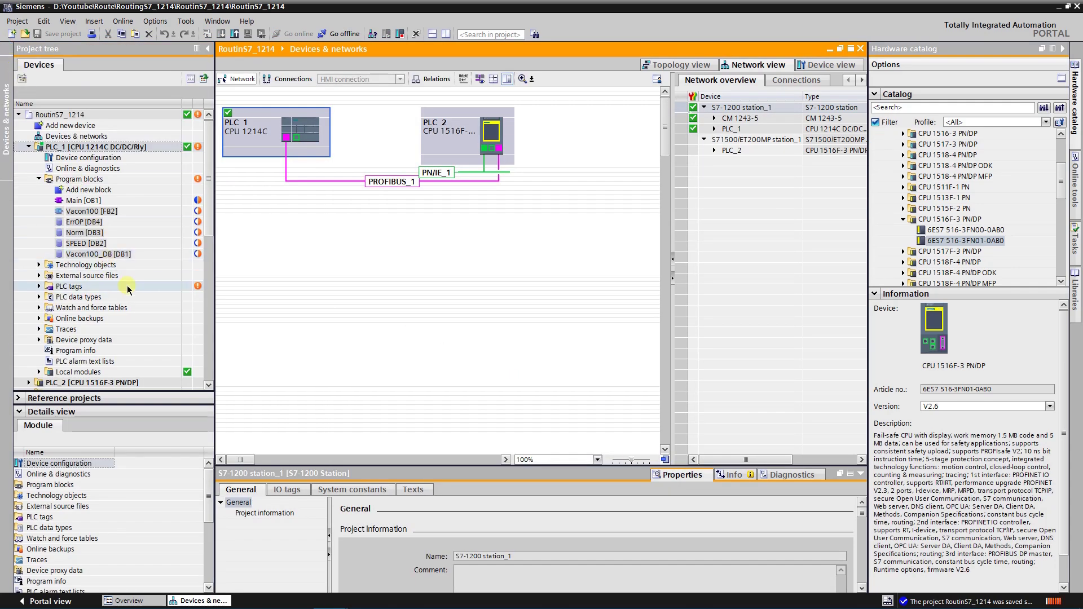
left_click(99, 212)
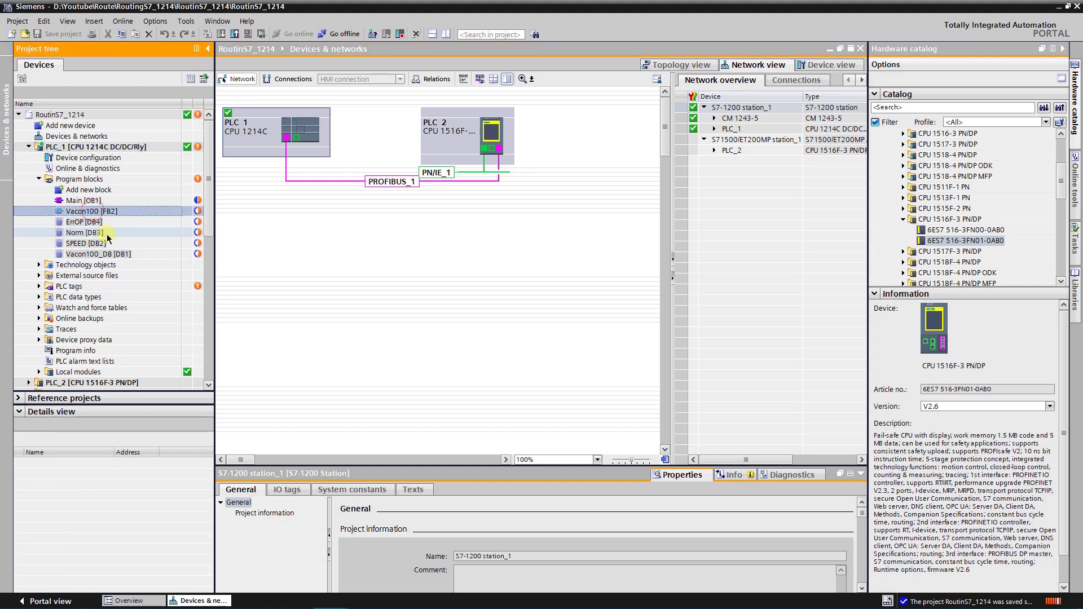
left_click(93, 223)
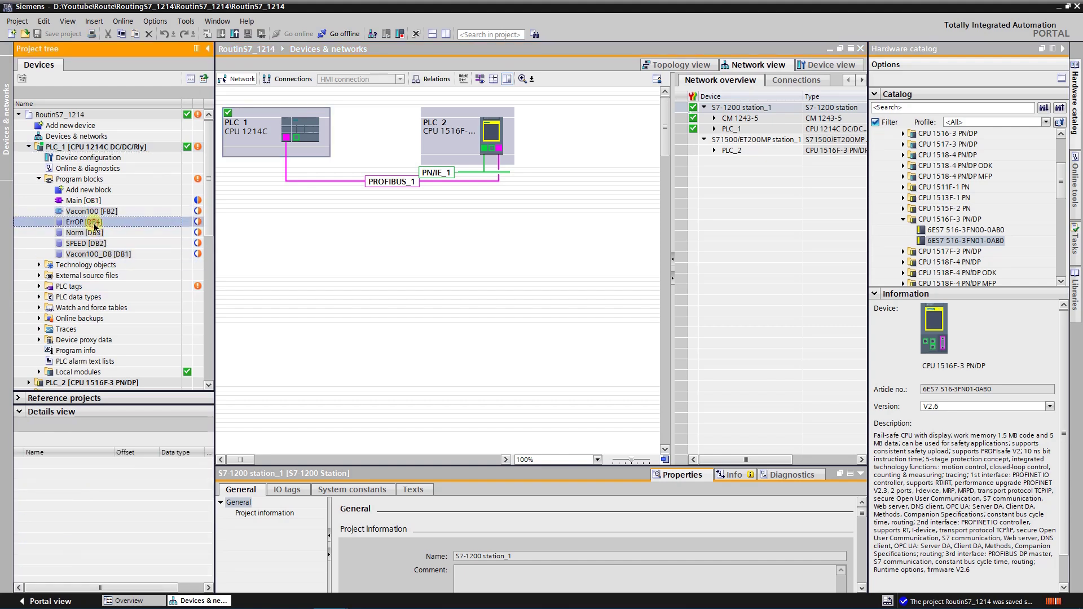
double_click(94, 233)
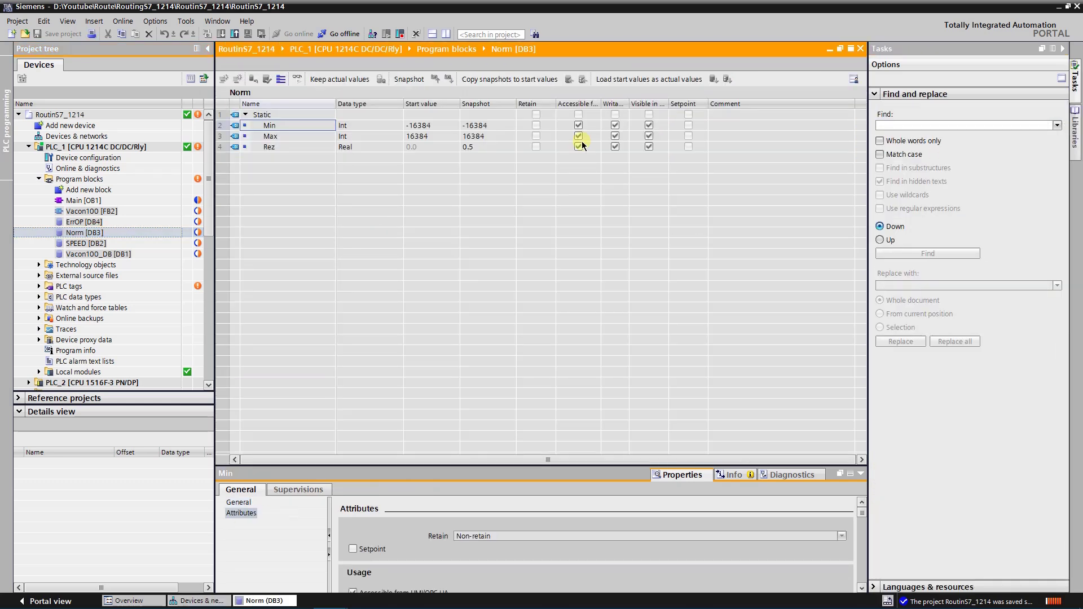
left_click(861, 48)
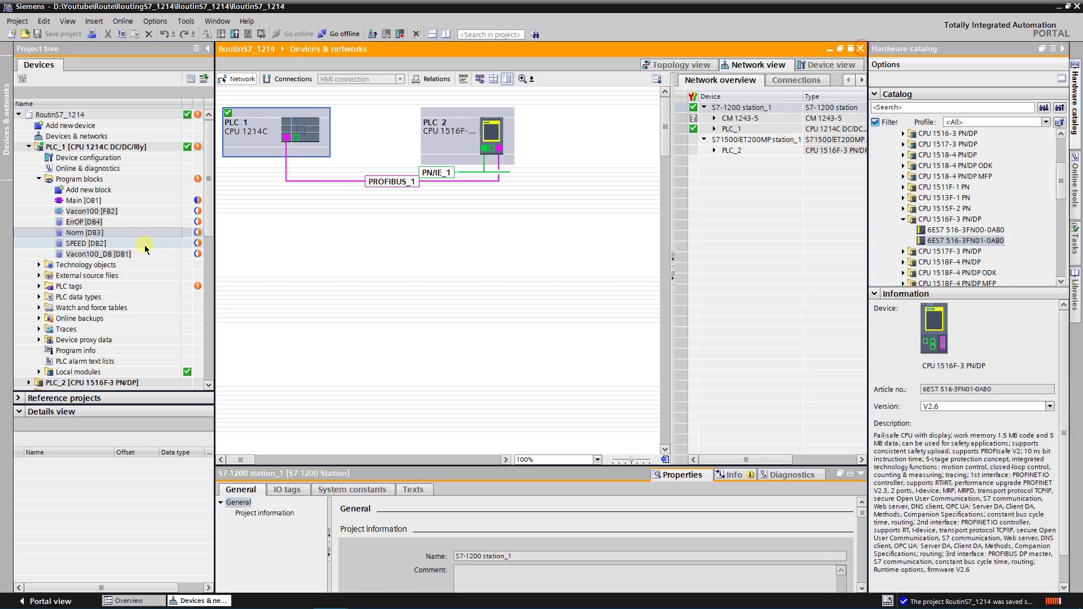
double_click(106, 201)
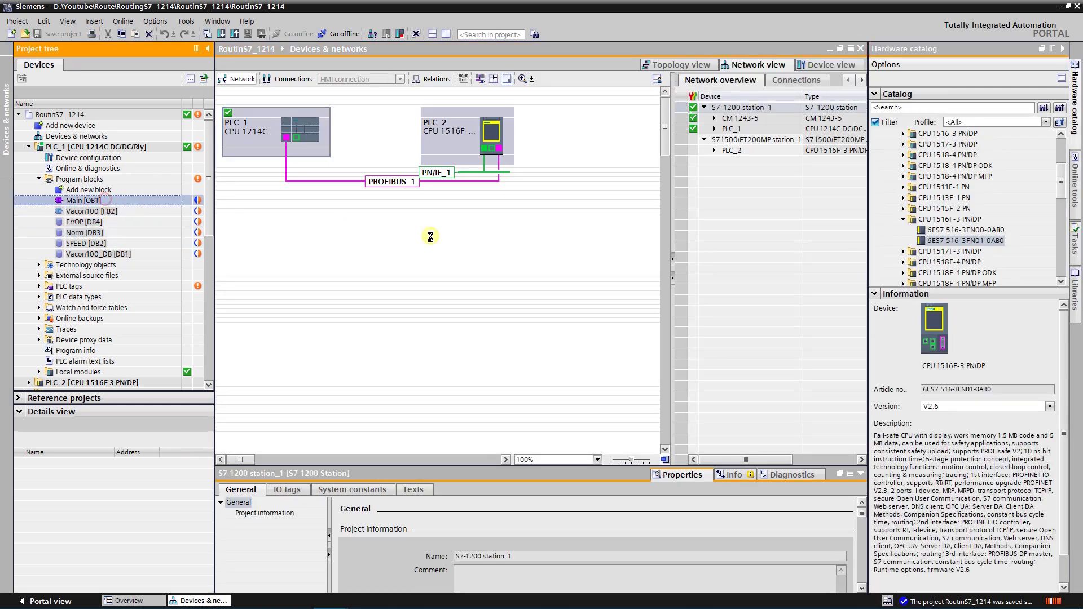